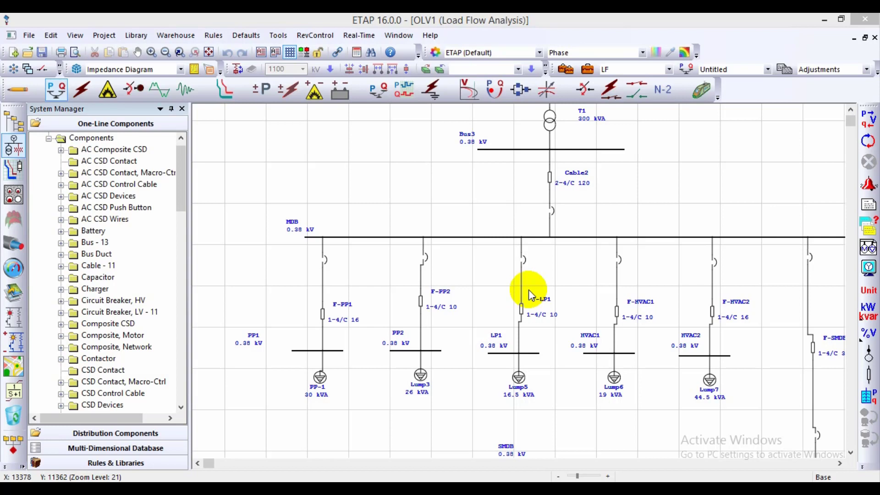
Scroll through the open document, then bring up the Elswedy CABLES datasheet in Acrobat.
scroll(573, 130, up, 3)
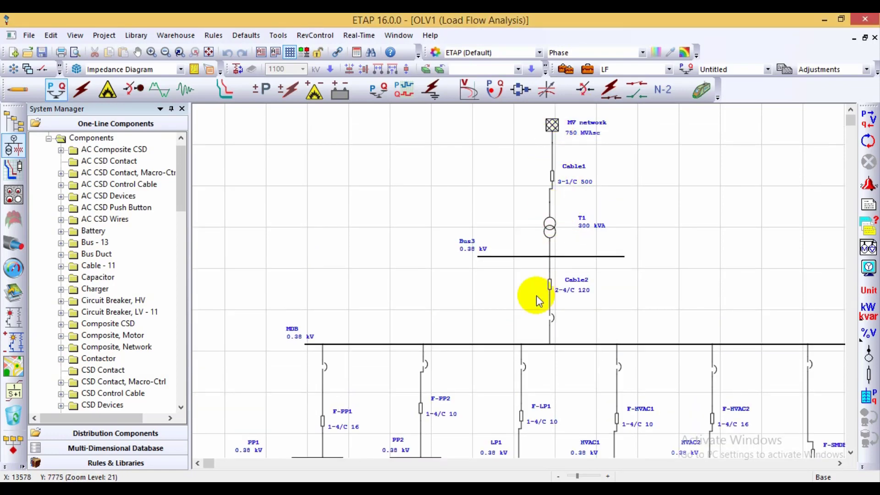
scroll(558, 274, down, 2)
scroll(545, 277, down, 1)
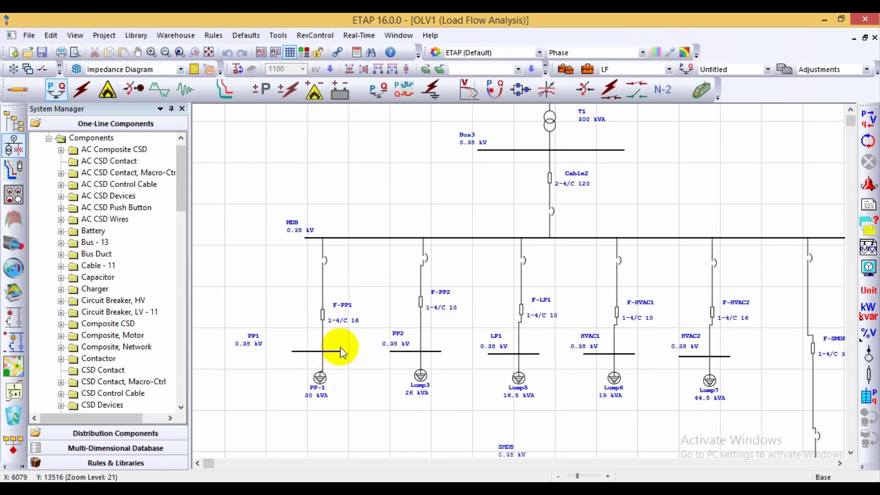
ctrl+scroll(337, 350, up, 2)
ctrl+scroll(338, 346, up, 1)
ctrl+scroll(338, 358, up, 1)
ctrl+scroll(340, 262, up, 1)
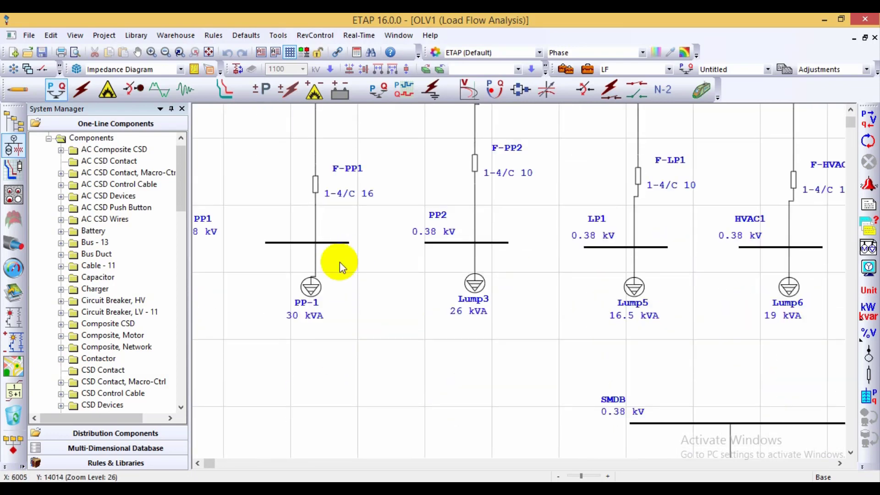
ctrl+scroll(339, 259, down, 3)
ctrl+scroll(540, 239, down, 1)
scroll(540, 239, up, 4)
scroll(586, 290, down, 2)
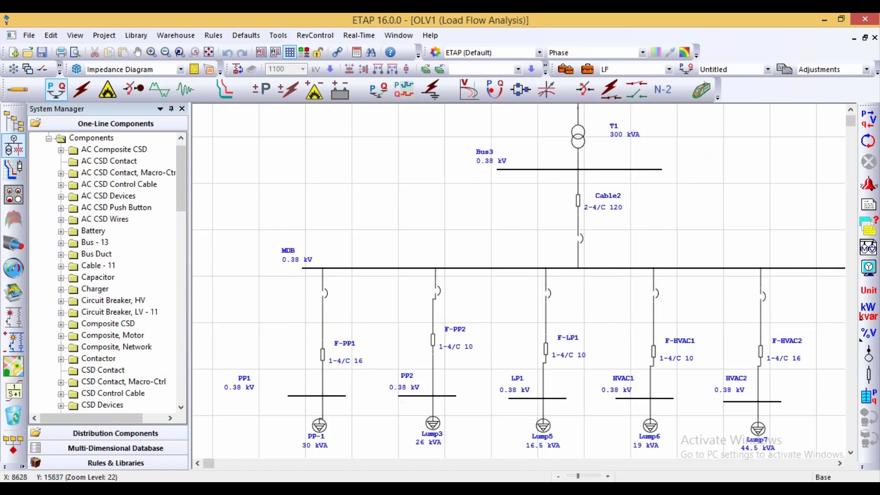
click(260, 458)
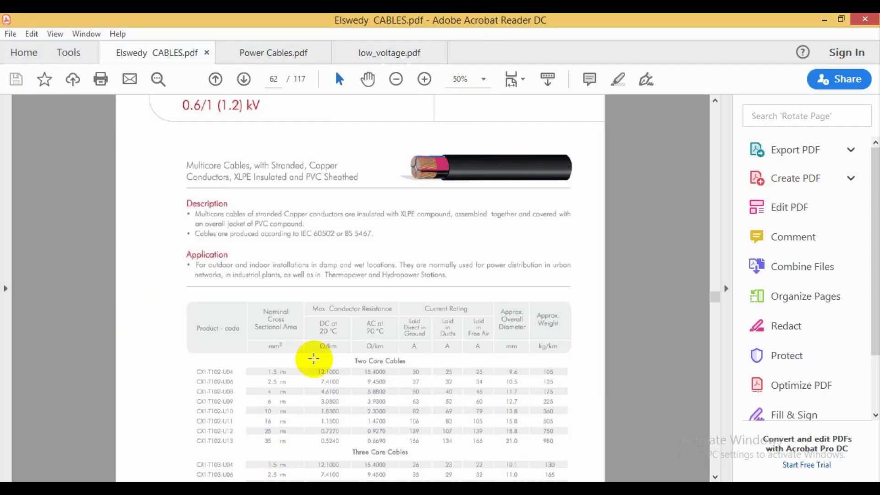
scroll(346, 269, up, 1)
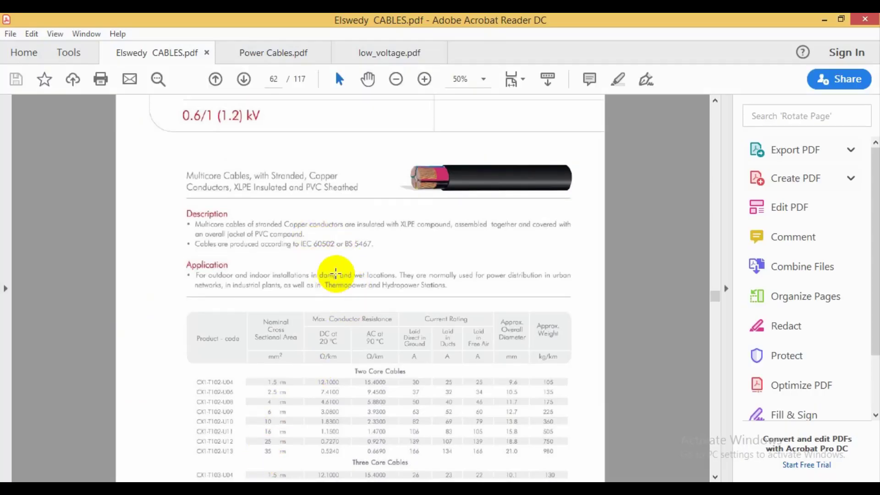
ctrl+scroll(321, 248, up, 3)
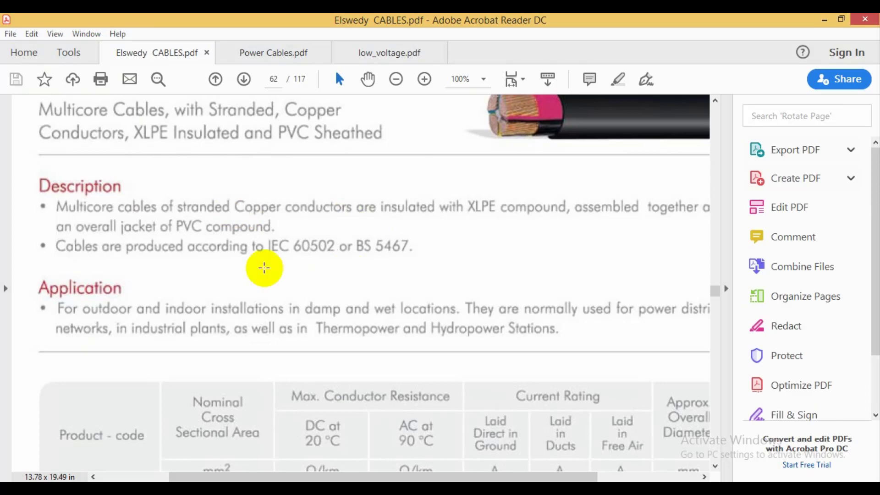
Switch to the Power Cables datasheet and fit the whole page in view.
click(275, 55)
ctrl+scroll(272, 163, up, 2)
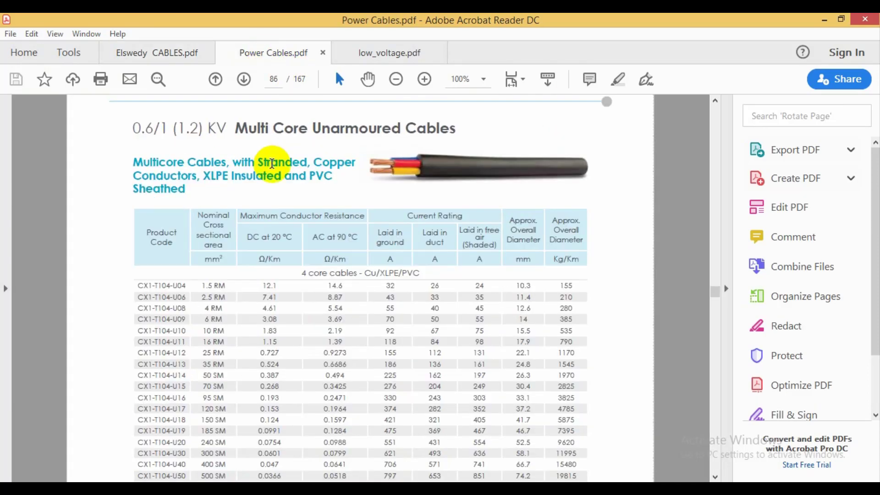
scroll(351, 253, up, 2)
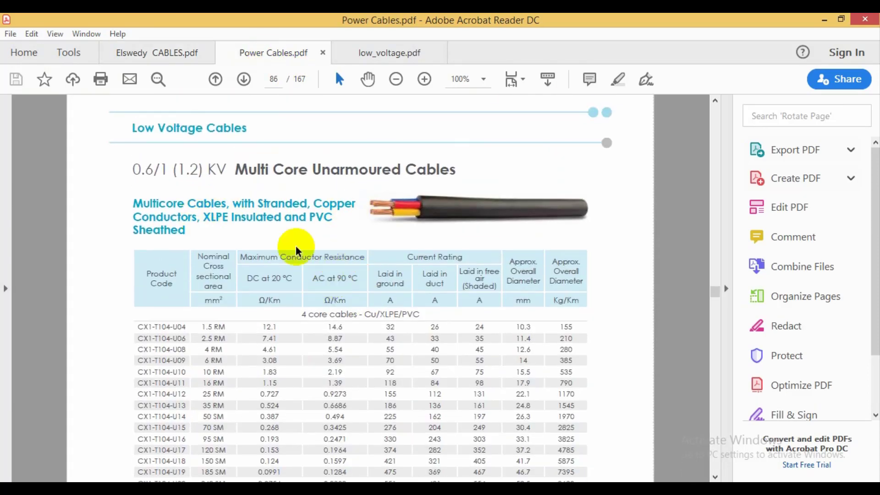
click(525, 80)
click(532, 118)
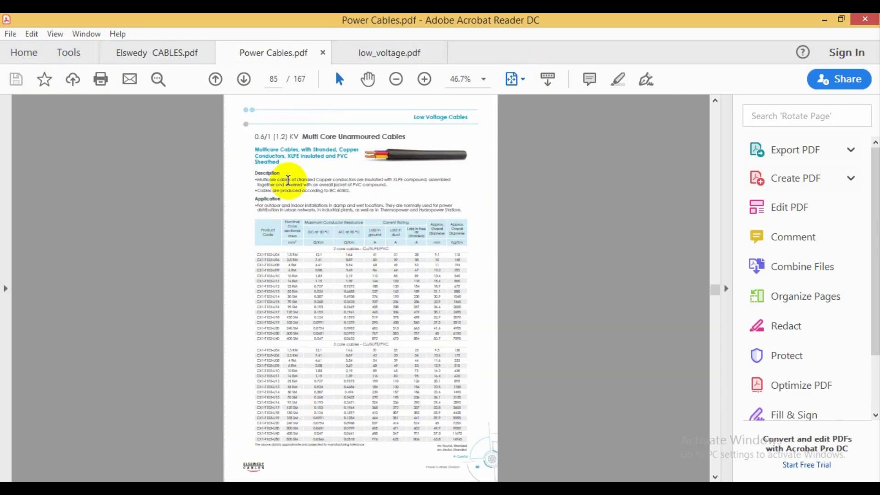
ctrl+scroll(271, 167, up, 2)
Glance at the low_voltage datasheet table, then return to the Elswedy CABLES datasheet.
click(154, 53)
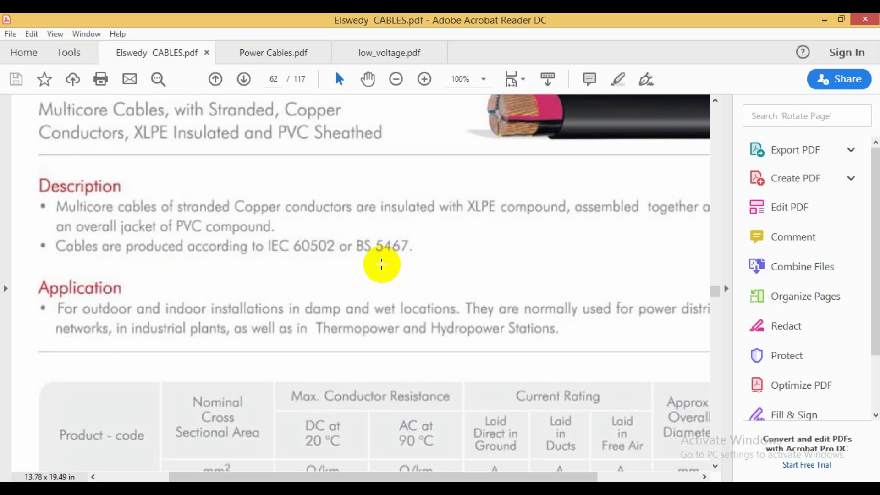
click(387, 52)
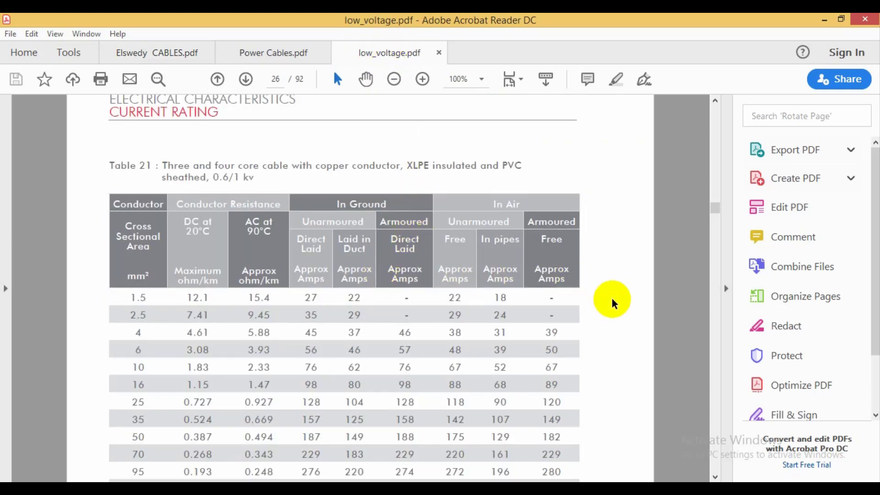
scroll(612, 316, down, 1)
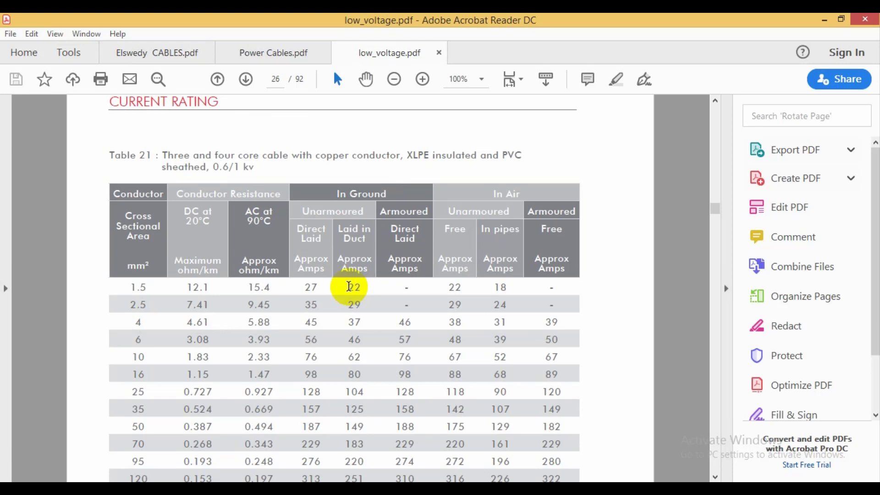
click(167, 54)
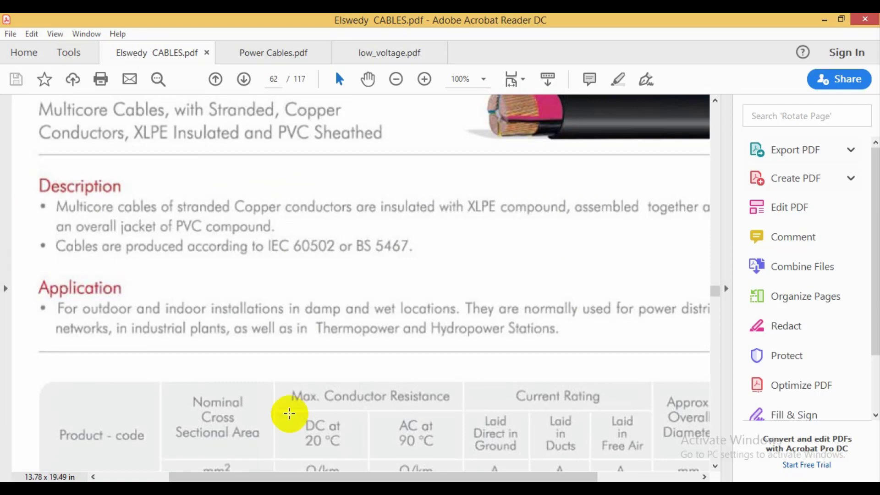
In ETAP Edit Mode, place Cable3 and open its library quick pick's Source filter.
key(alt+Tab)
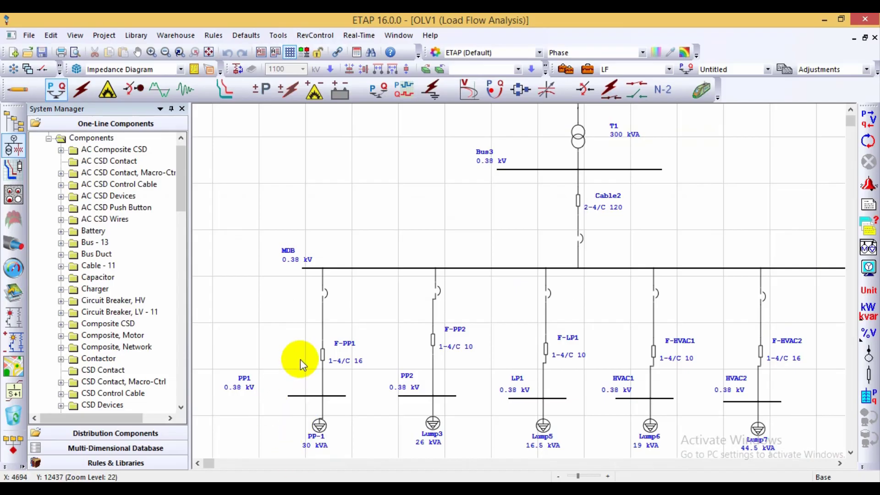
click(10, 87)
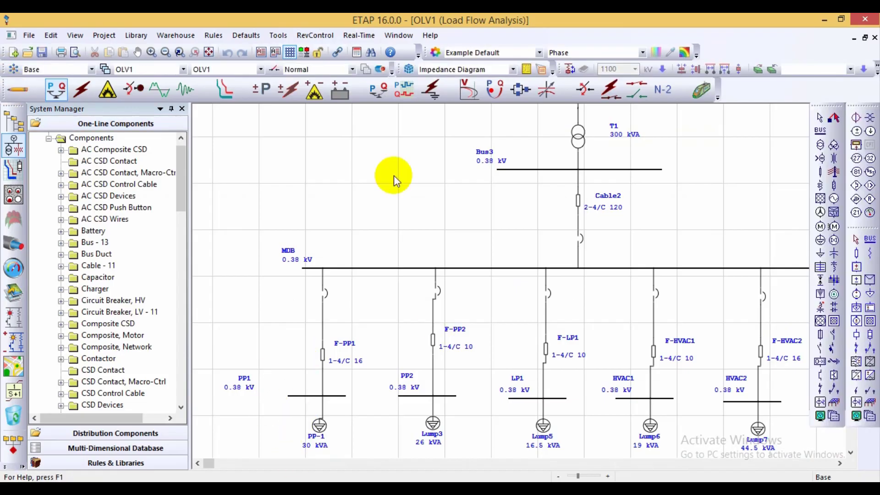
click(402, 205)
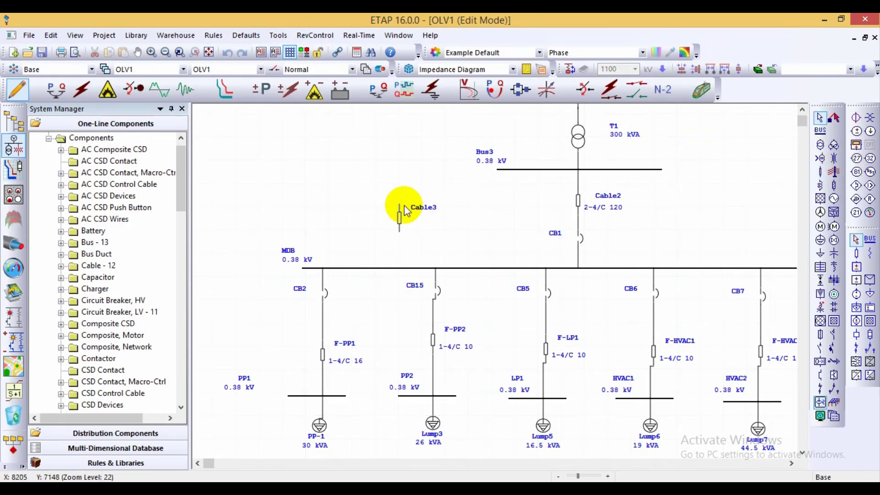
double_click(403, 208)
click(431, 388)
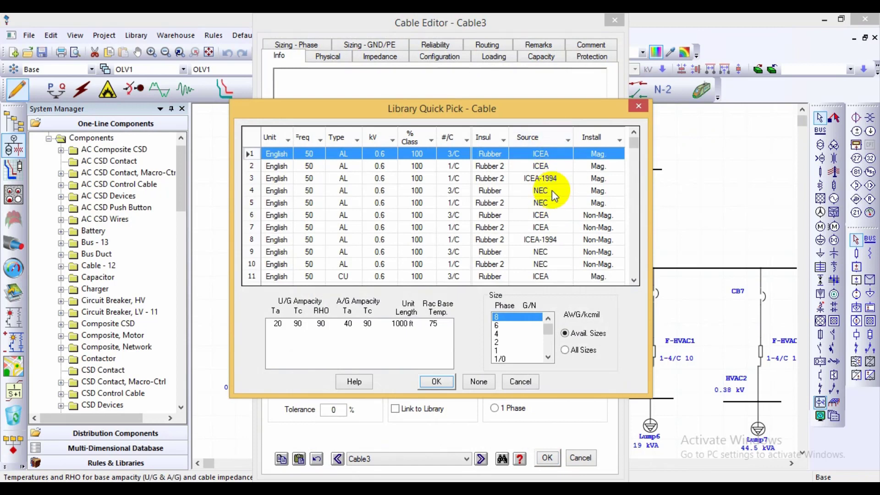
click(570, 142)
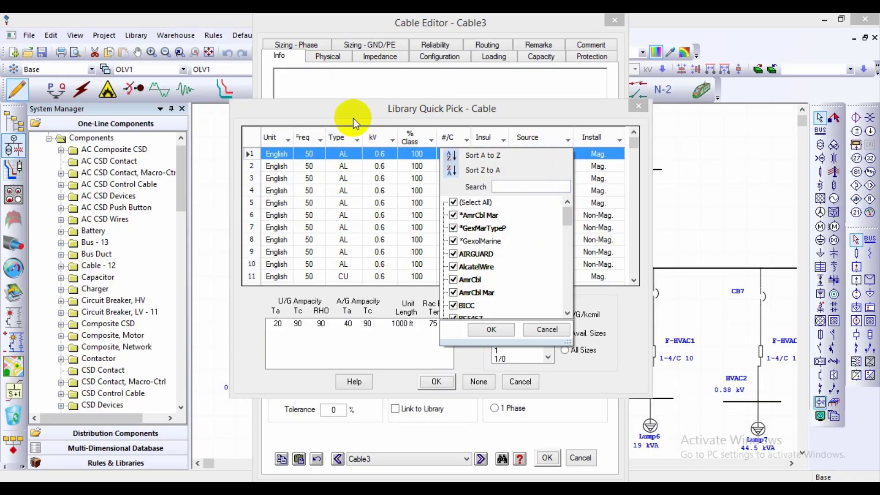
Dismiss the Source filter, the Library Quick Pick and the Cable3 editor without changes.
click(348, 157)
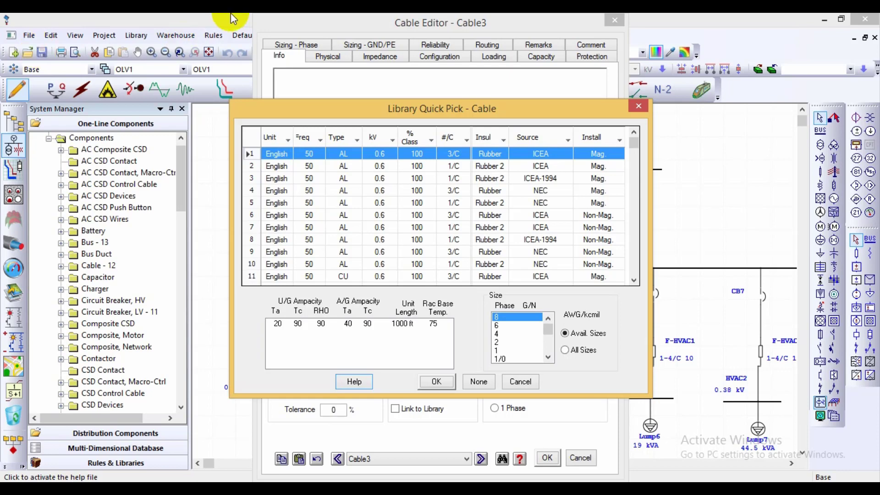
click(638, 106)
click(615, 19)
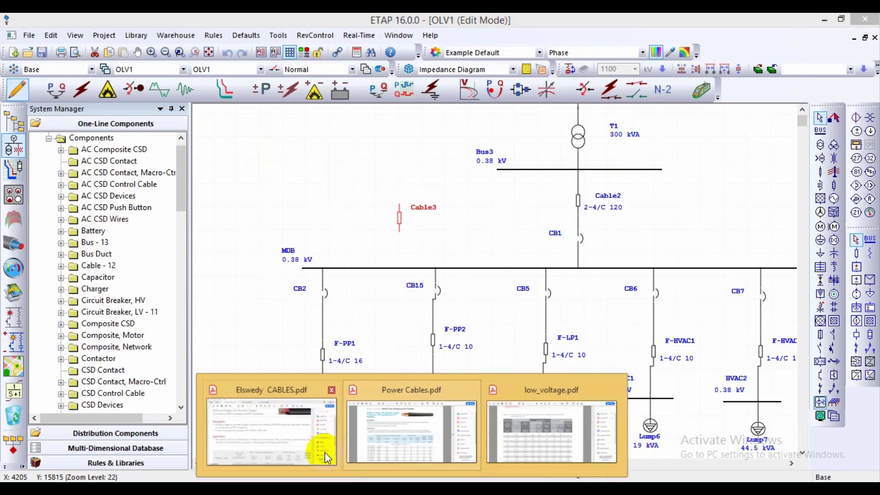
click(309, 449)
scroll(255, 241, up, 1)
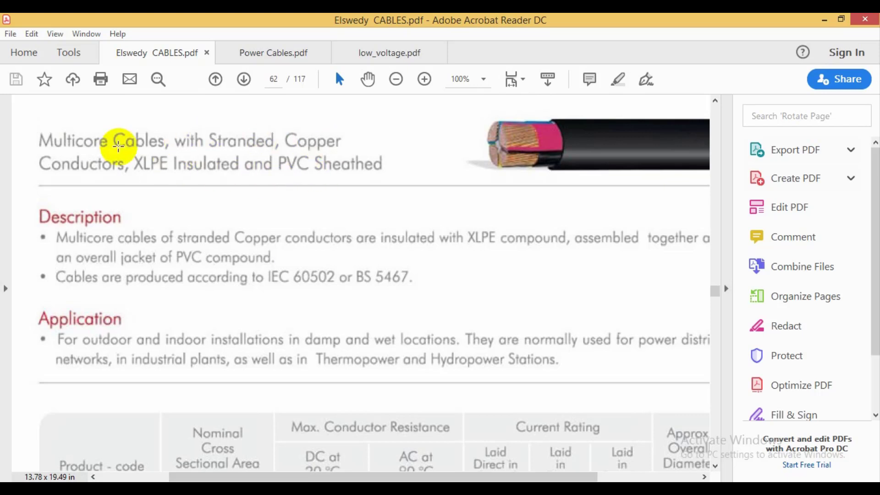
ctrl+scroll(230, 285, up, 1)
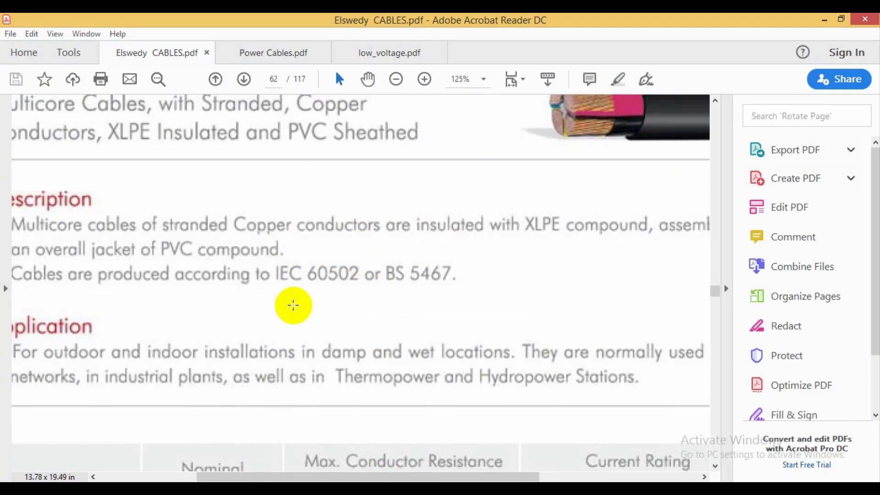
click(321, 488)
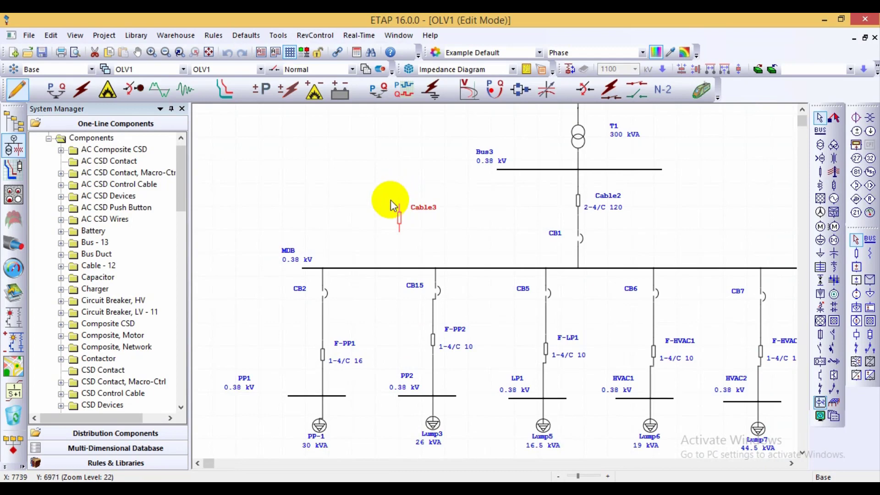
Reopen Cable3's library quick pick and scroll through the Source filter's manufacturer list.
double_click(401, 221)
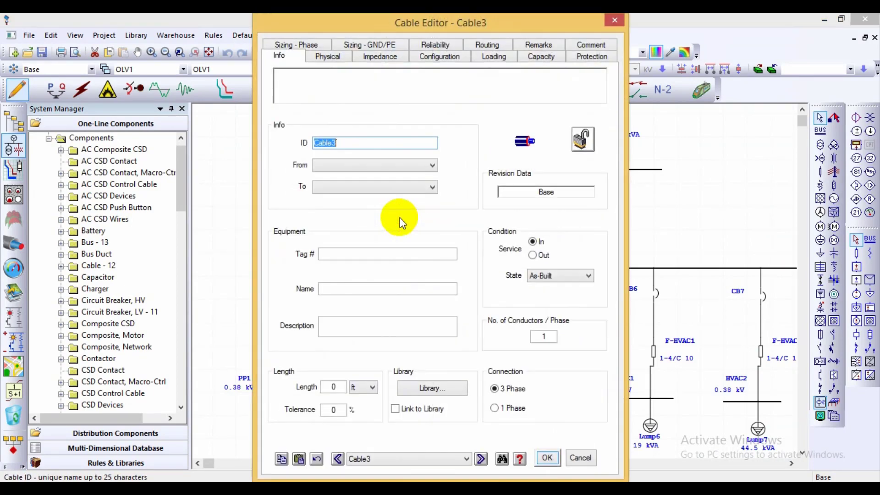
click(432, 387)
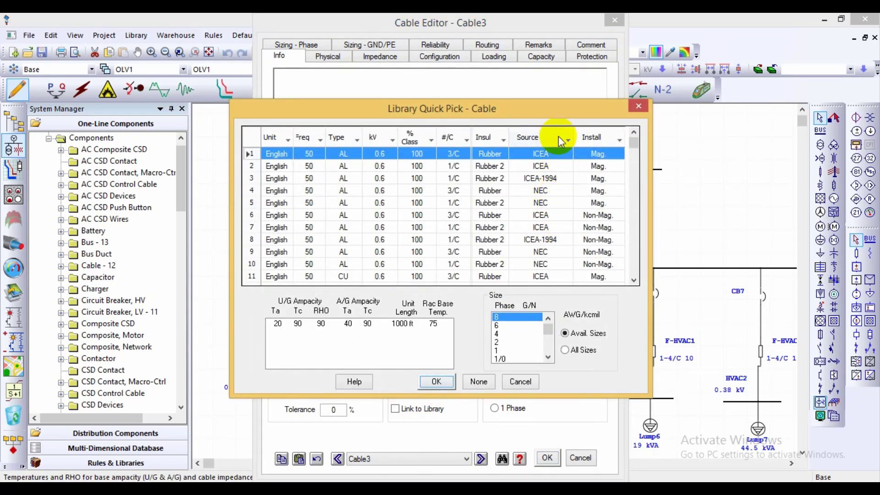
click(567, 137)
mouse_move(568, 229)
mouse_down()
mouse_move(569, 293)
mouse_move(567, 209)
mouse_up()
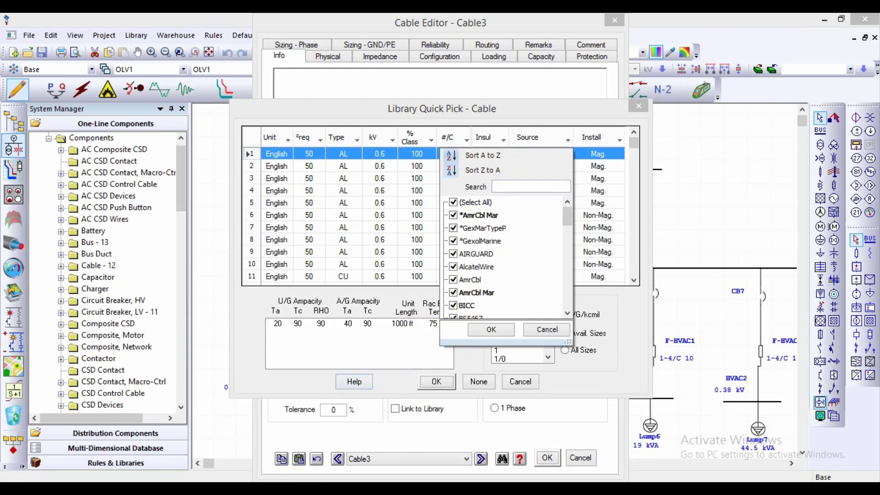
click(491, 329)
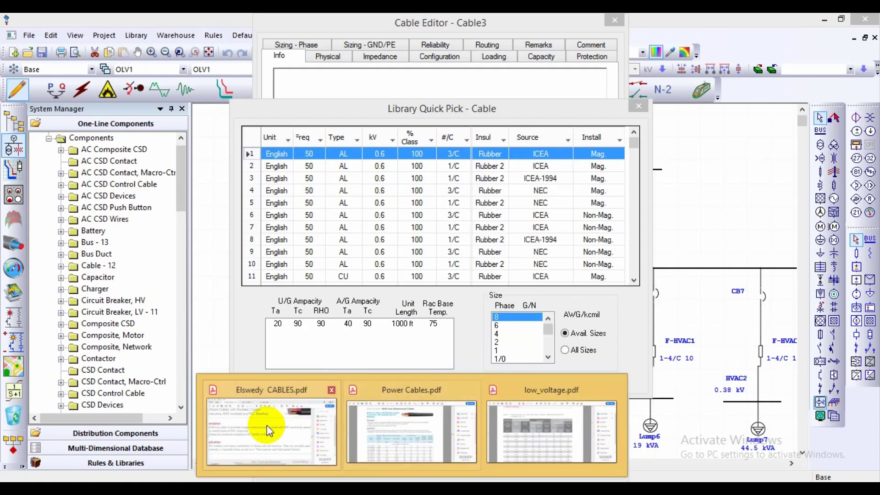
In Power Cables.pdf, select the IEC 60502 standard reference.
click(394, 428)
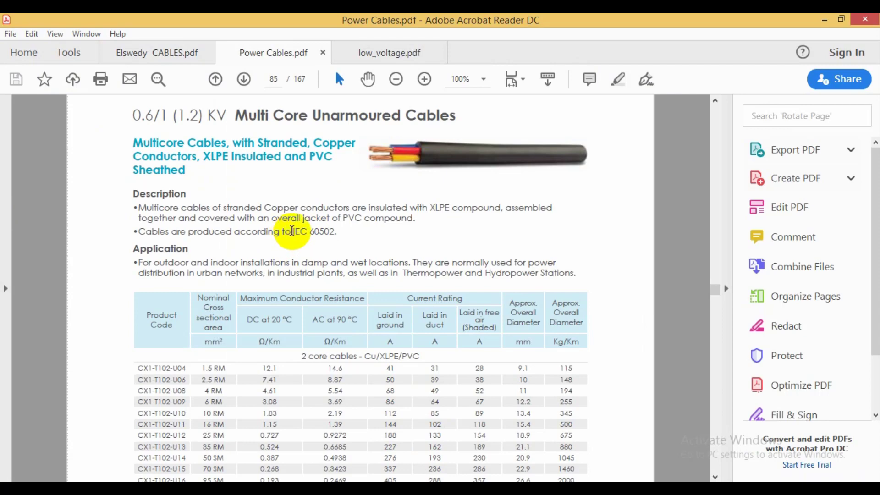
drag(294, 231, 335, 232)
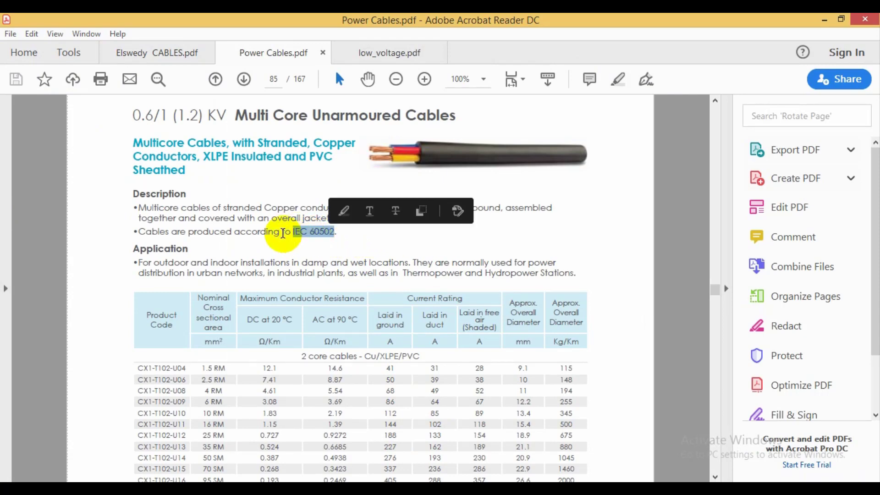
ctrl+scroll(293, 239, up, 2)
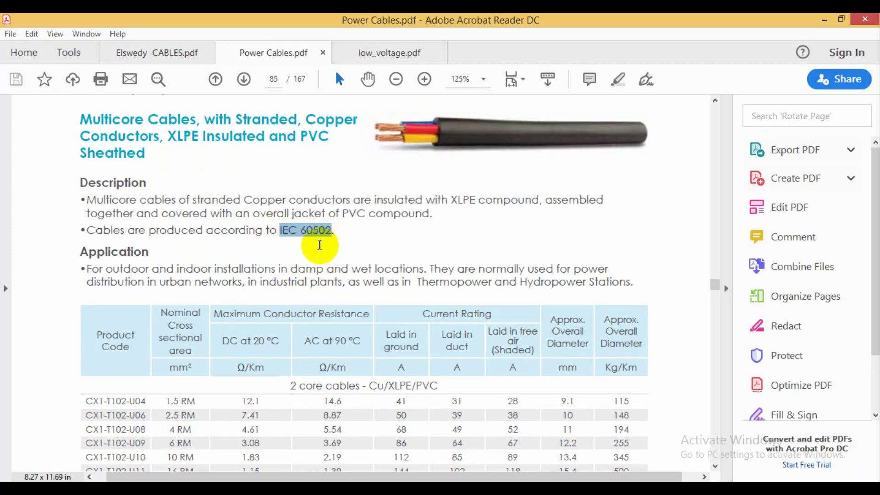
click(332, 230)
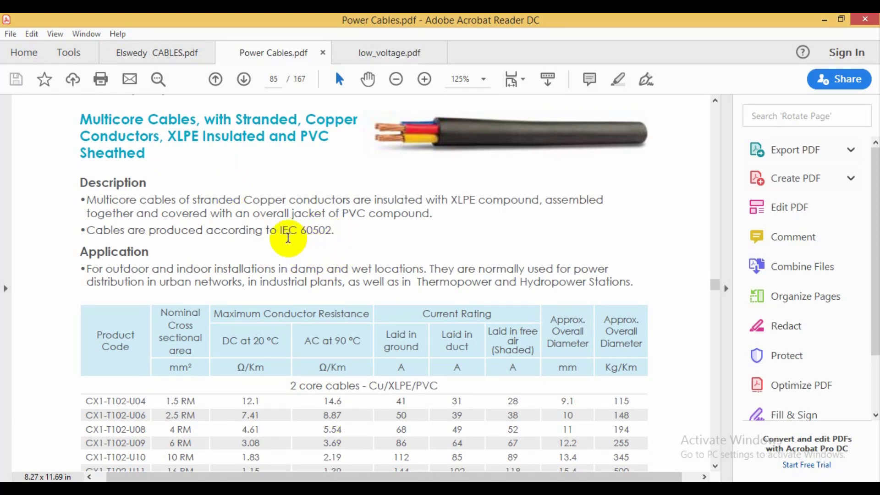
mouse_move(282, 228)
mouse_down()
mouse_move(334, 230)
mouse_move(280, 230)
mouse_up()
click(319, 230)
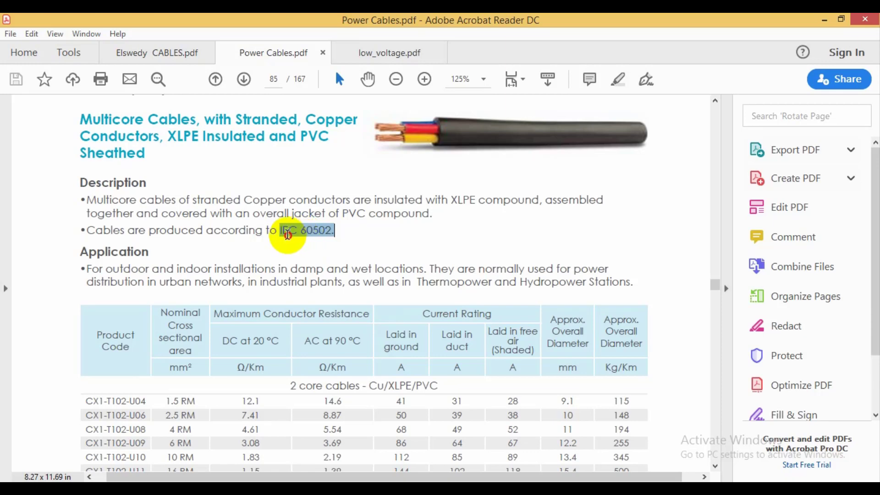
Fit the page and mark the 50 mm² four-core resistances 0.387 and 0.494 Ω/km.
scroll(290, 324, down, 1)
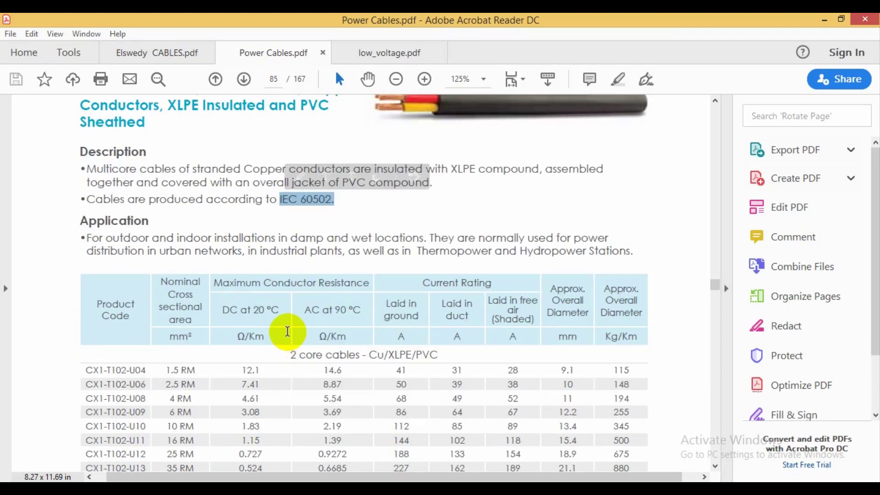
scroll(289, 328, down, 1)
scroll(289, 330, down, 2)
scroll(287, 327, down, 2)
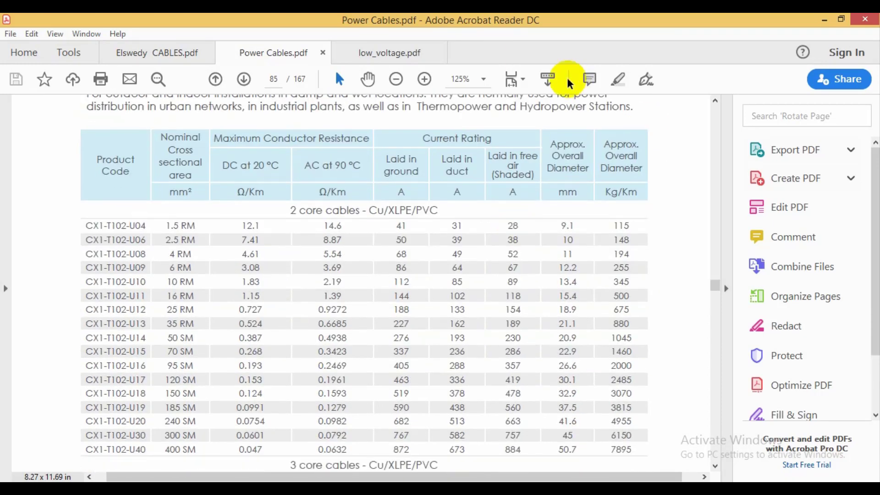
scroll(550, 82, up, 1)
click(524, 81)
click(527, 118)
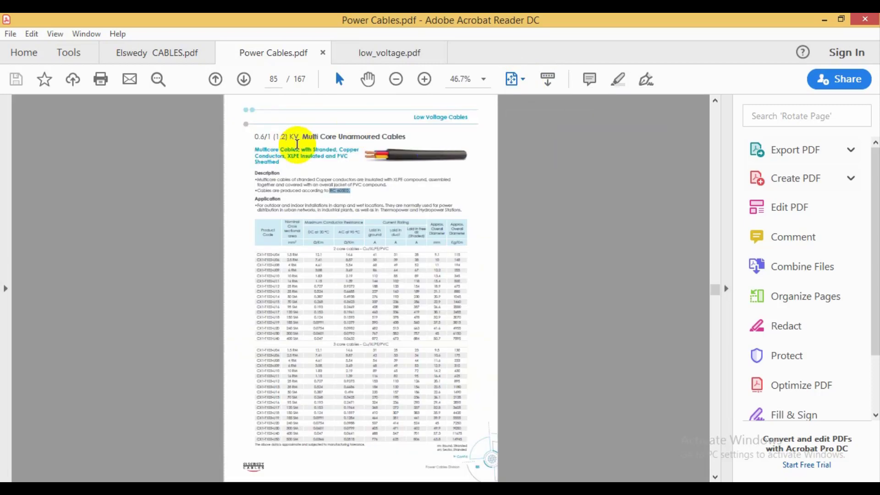
scroll(304, 324, down, 1)
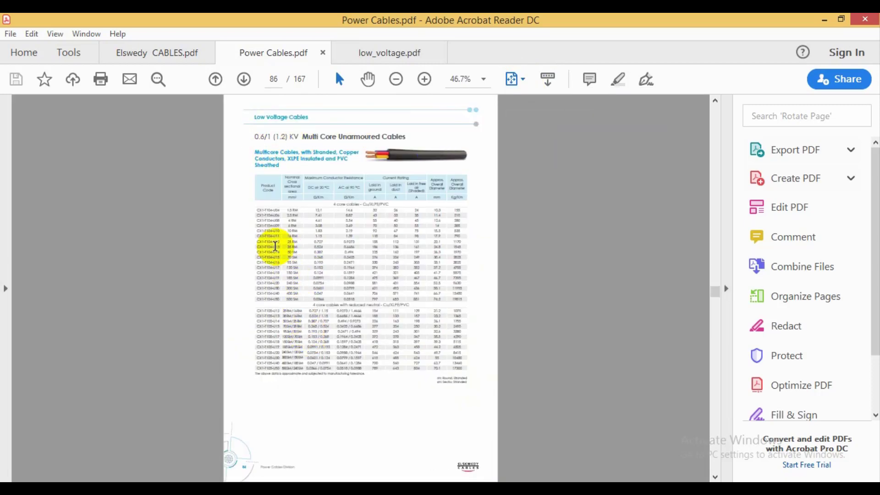
ctrl+scroll(278, 266, up, 1)
ctrl+scroll(271, 330, up, 2)
ctrl+scroll(263, 371, up, 1)
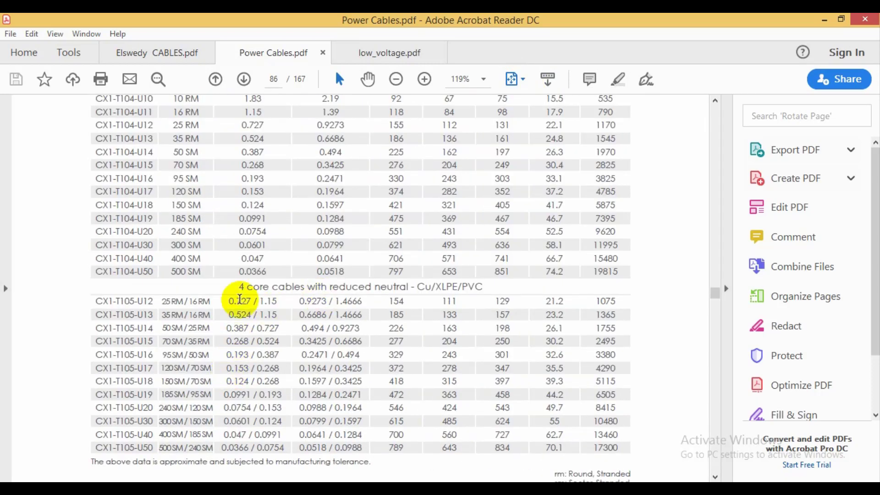
scroll(249, 320, up, 1)
scroll(251, 315, up, 2)
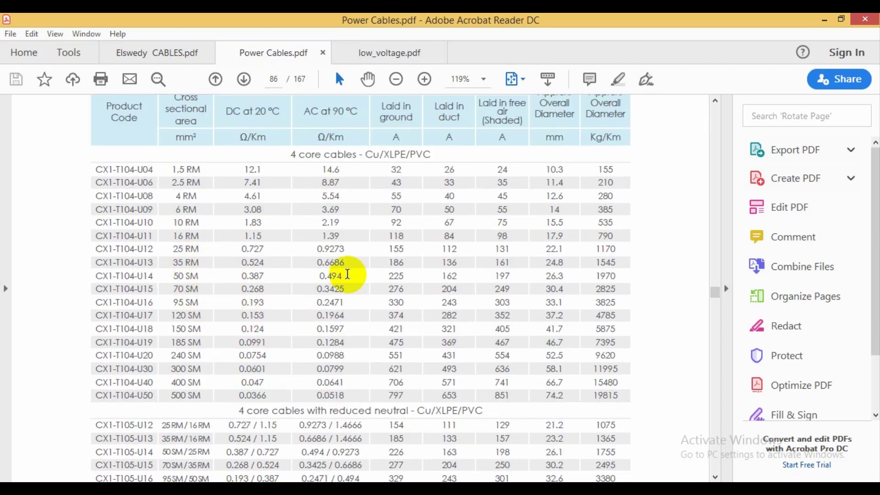
double_click(332, 276)
drag(254, 278, 264, 278)
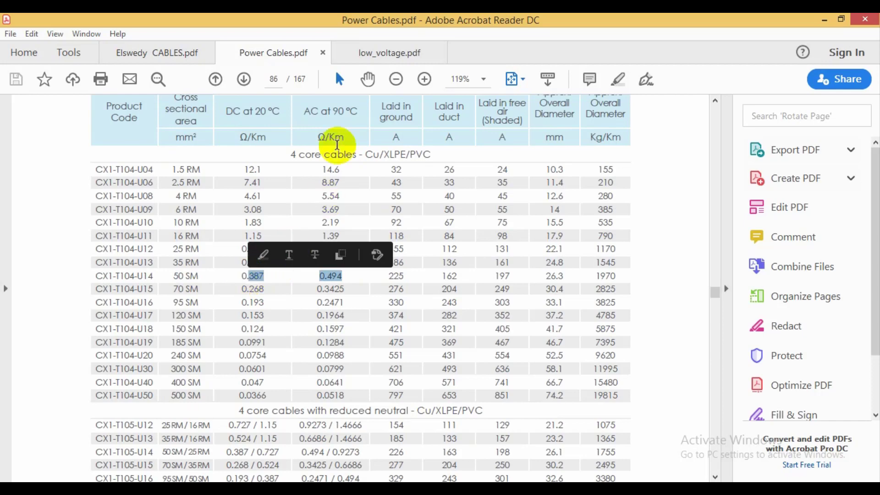
scroll(342, 192, up, 1)
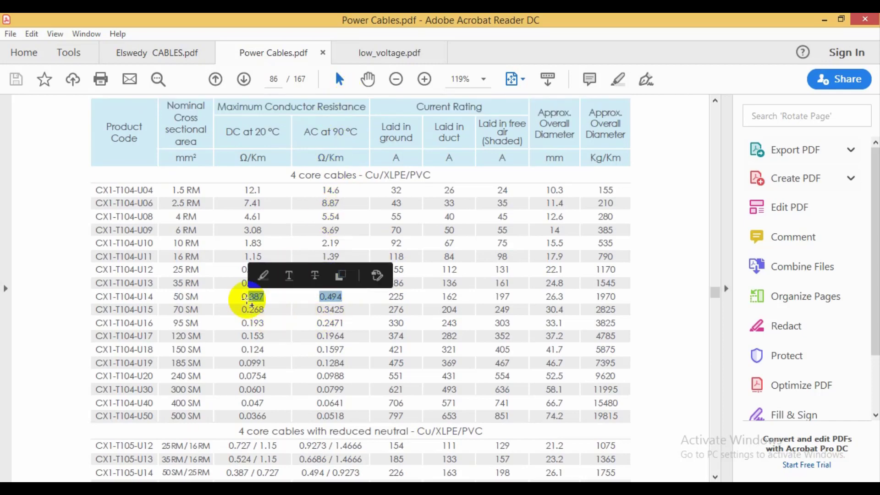
Switch to Elswedy CABLES.pdf and fit one full page in view.
click(167, 47)
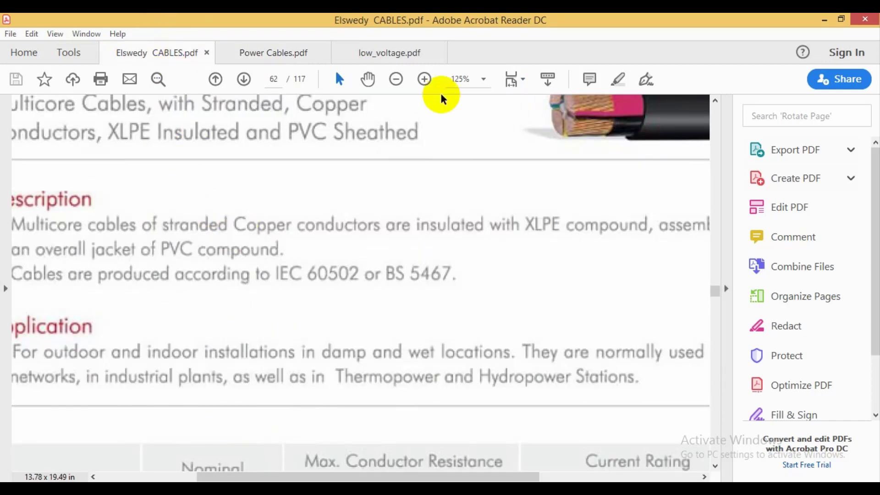
click(515, 76)
click(531, 124)
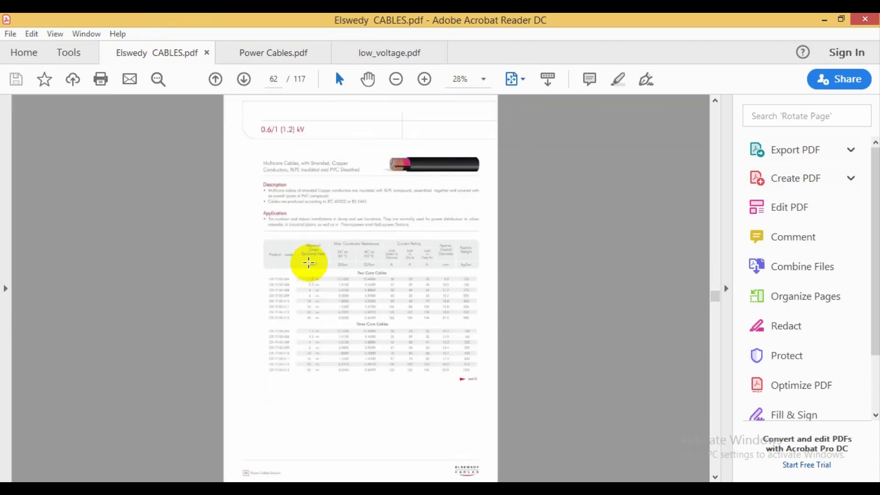
scroll(309, 261, down, 1)
ctrl+scroll(283, 278, up, 2)
ctrl+scroll(283, 277, up, 2)
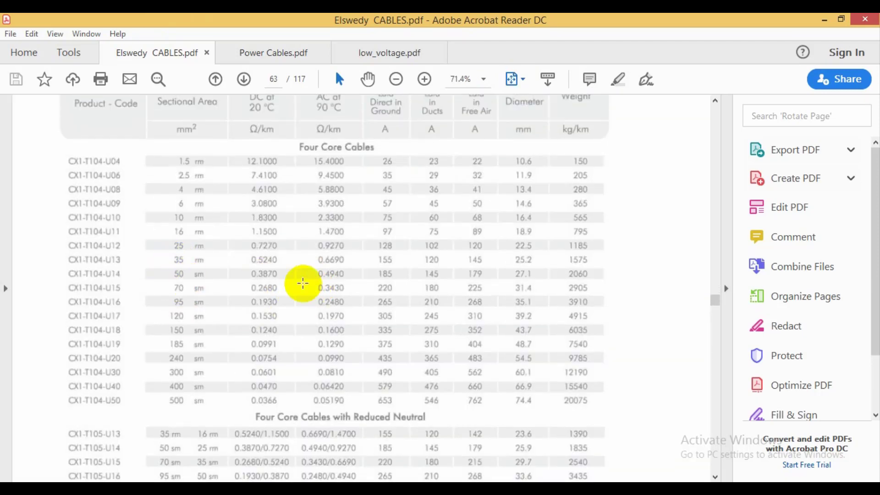
Return to Power Cables.pdf and briefly check the ETAP project window.
click(272, 55)
scroll(352, 298, up, 1)
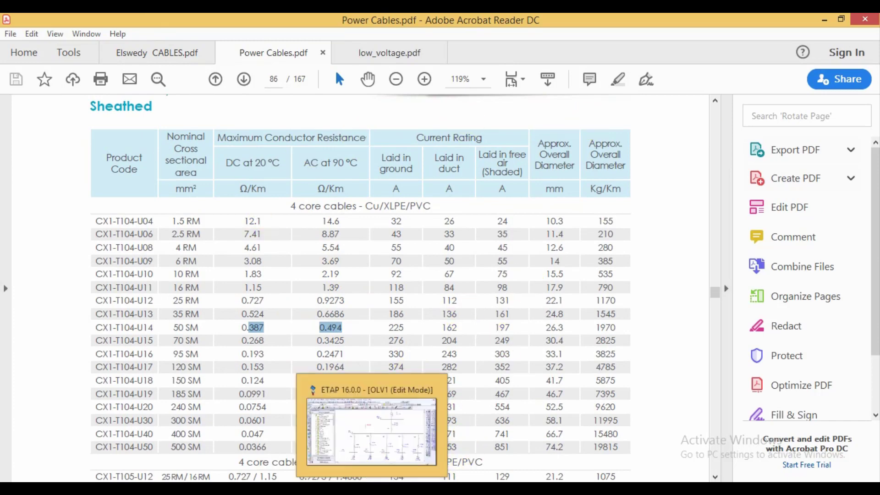
click(350, 410)
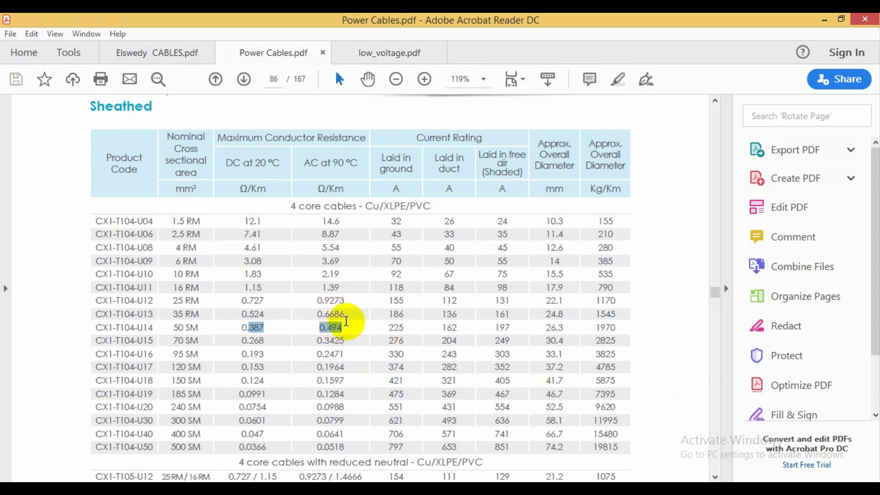
Switch to Elswedy CABLES.pdf and scroll up to page 62 citing BS 5467.
click(170, 54)
scroll(436, 240, up, 2)
scroll(435, 240, up, 3)
scroll(436, 240, up, 2)
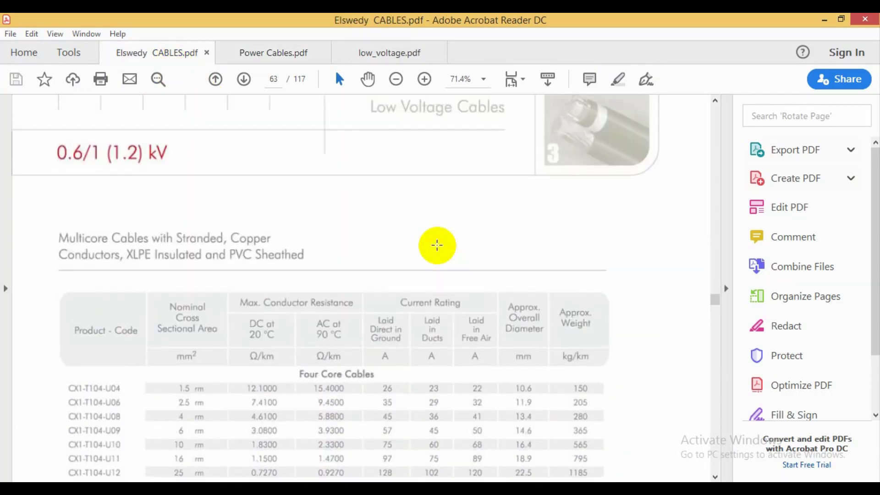
scroll(436, 239, up, 5)
scroll(437, 244, up, 5)
scroll(436, 240, up, 4)
scroll(438, 239, up, 4)
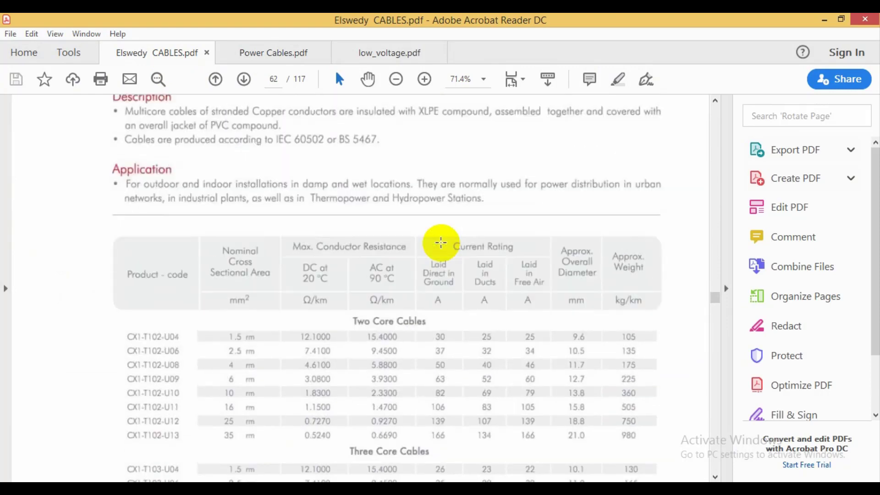
scroll(436, 229, up, 3)
Back in ETAP, filter the Library Quick Pick Source column to BS5467 only.
key(alt+Tab)
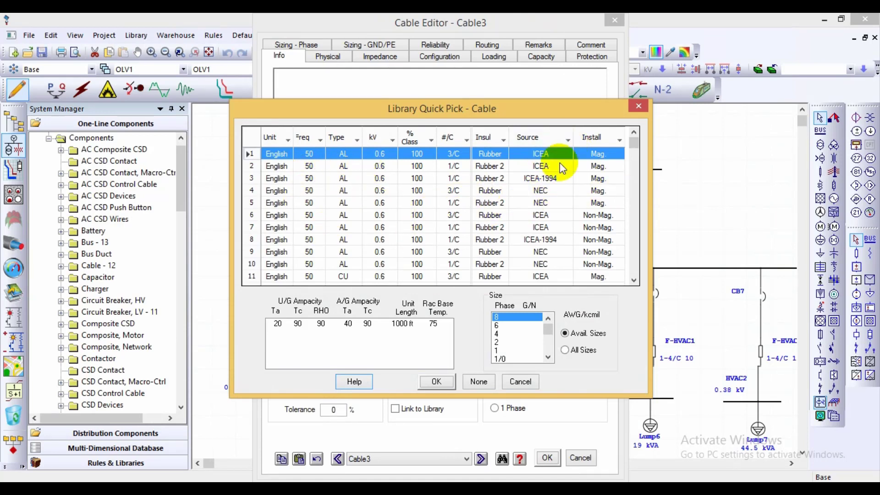
click(567, 140)
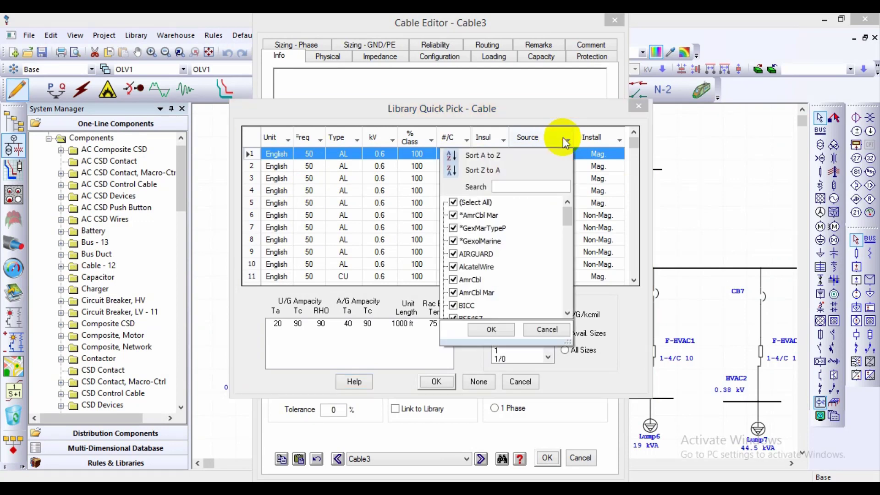
click(477, 203)
scroll(567, 223, down, 1)
scroll(569, 227, down, 1)
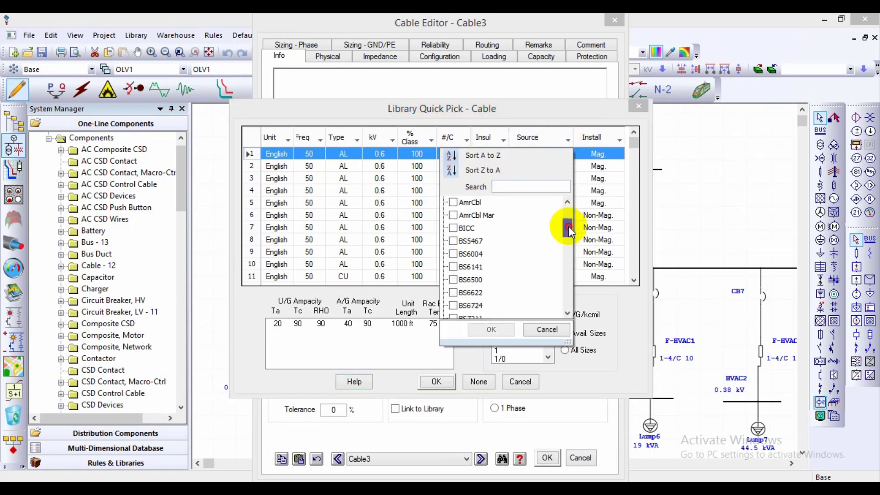
click(477, 252)
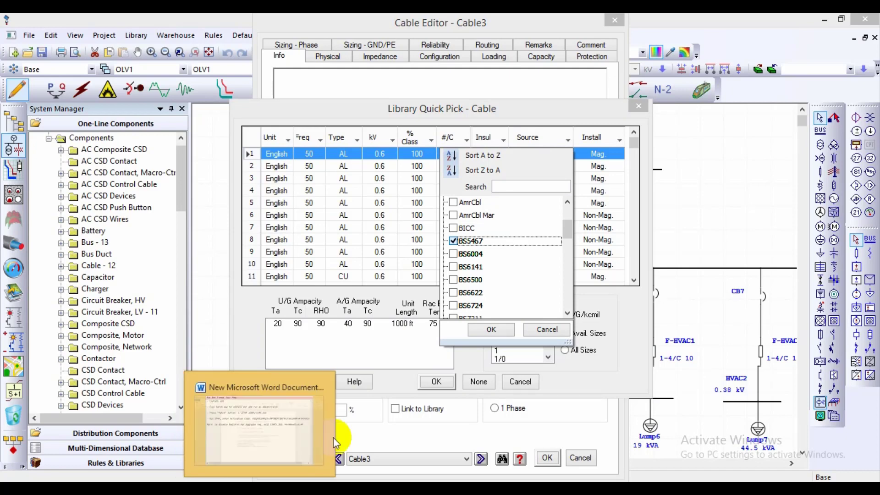
click(488, 329)
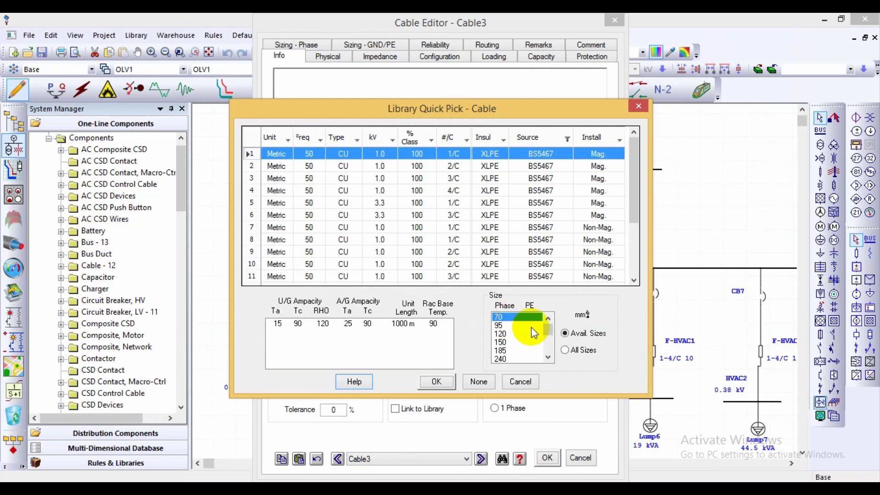
Restrict conductors to 4/C and load the BS5467 four-core cable into Cable3.
click(458, 140)
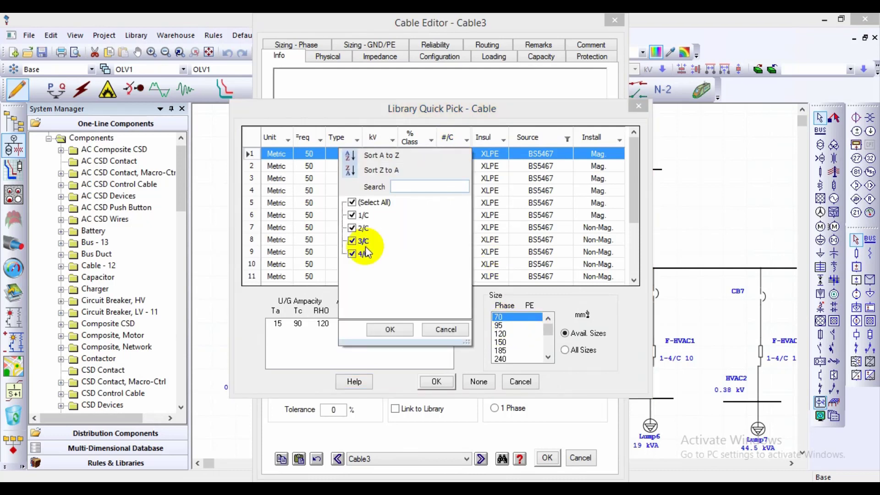
click(353, 240)
click(352, 228)
click(381, 330)
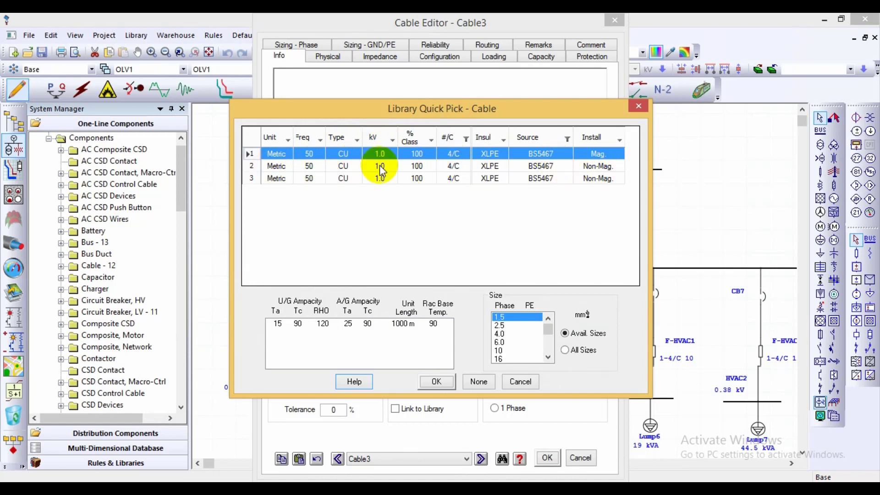
click(443, 381)
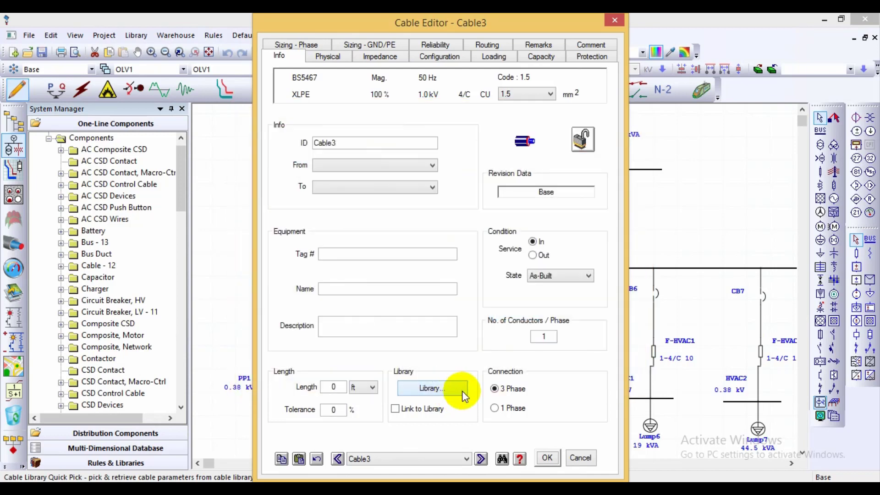
Resize Cable3 to 50 mm² and compare its 0.494 Ω/km positive-sequence R with the Elswedy datasheet.
click(380, 57)
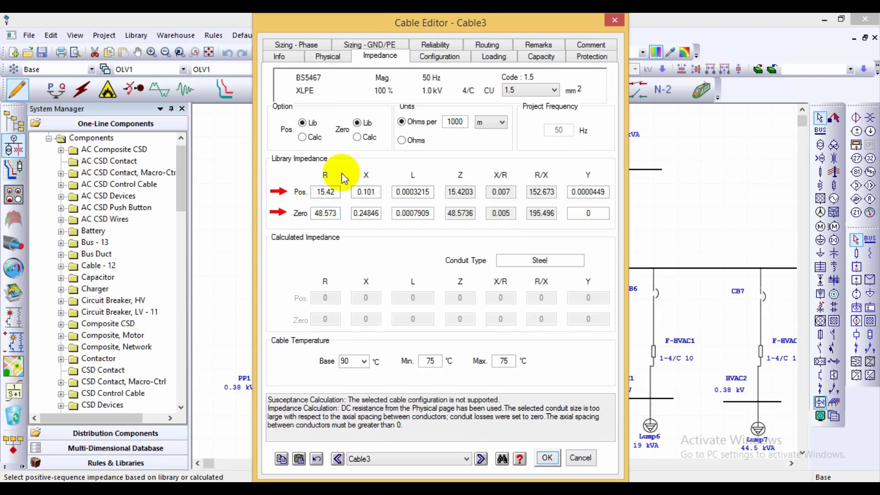
click(317, 57)
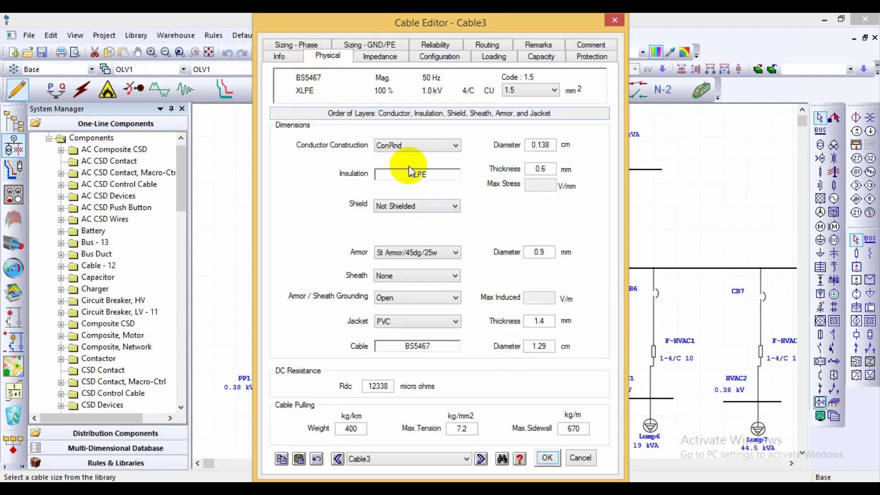
click(519, 91)
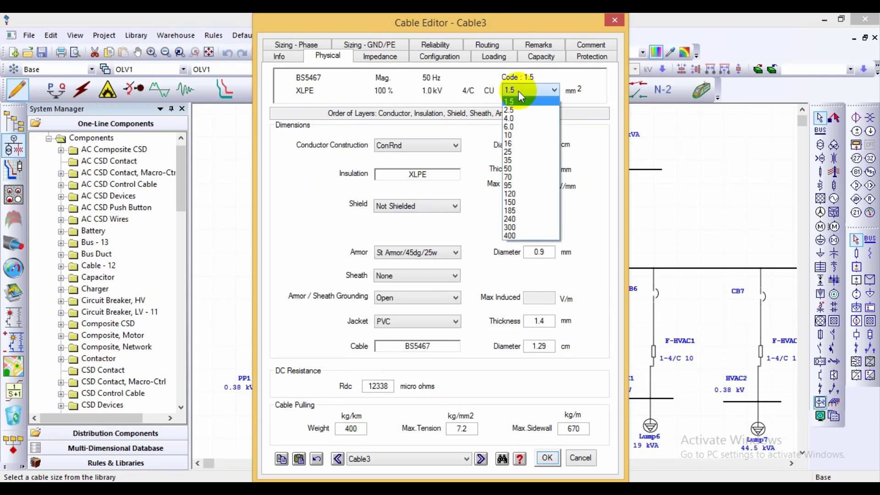
click(518, 169)
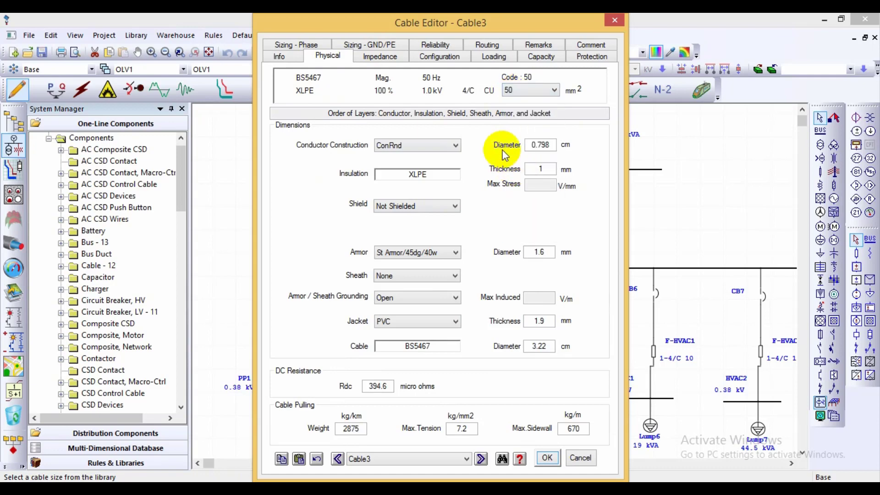
click(383, 56)
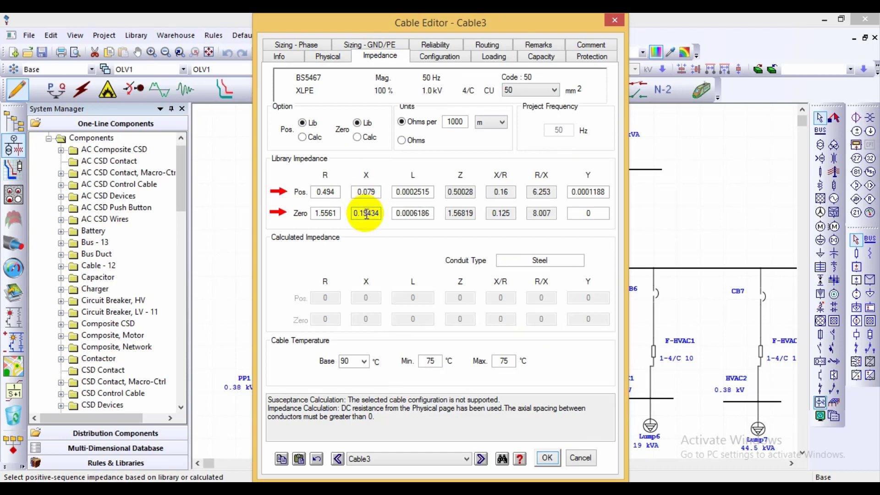
double_click(322, 193)
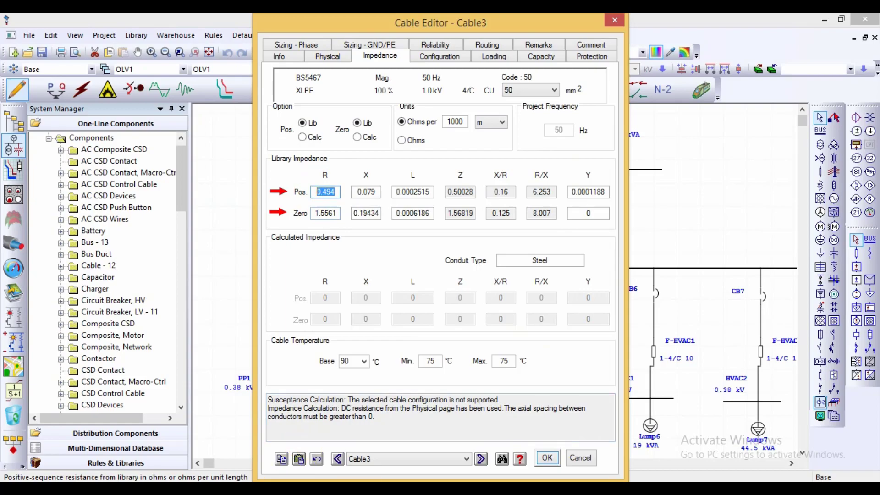
click(304, 419)
Scroll Elswedy CABLES.pdf down to page 63's Four Core Cables table showing 0.494 Ω/km at 50 mm².
scroll(322, 369, down, 1)
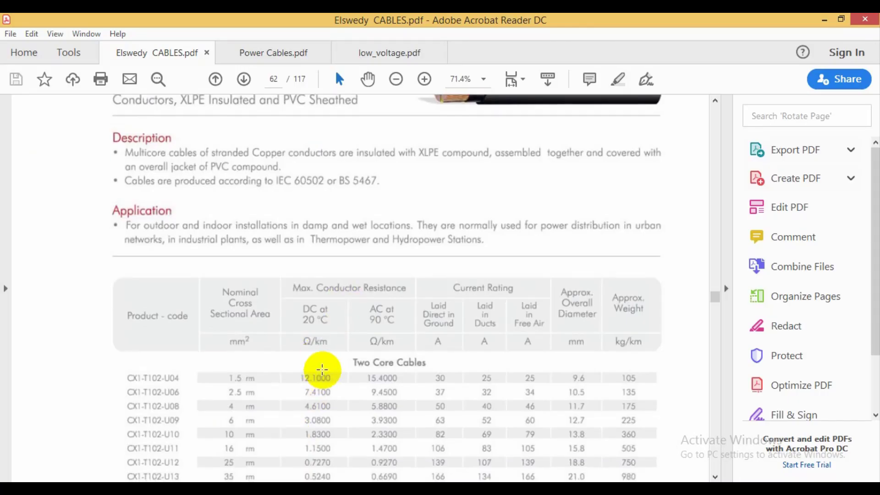
scroll(322, 370, up, 2)
scroll(326, 353, down, 3)
scroll(321, 338, down, 2)
scroll(321, 304, down, 4)
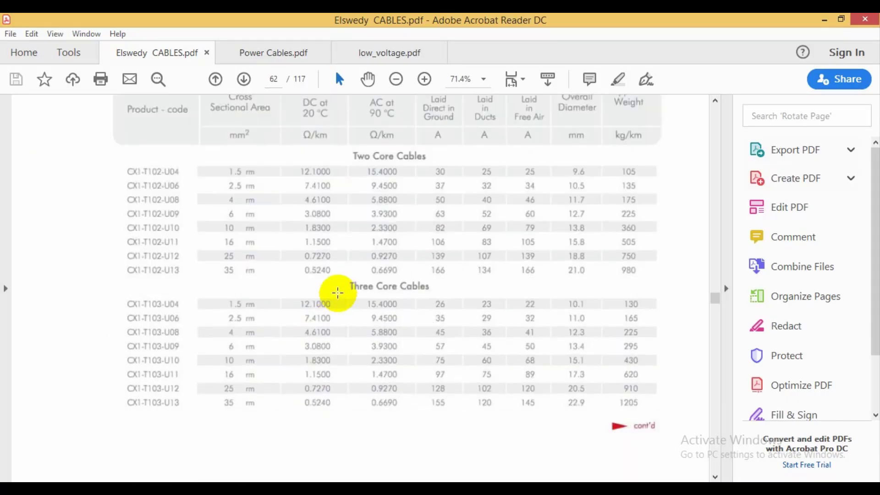
scroll(338, 293, down, 4)
scroll(338, 296, down, 4)
scroll(338, 299, down, 10)
scroll(334, 295, down, 2)
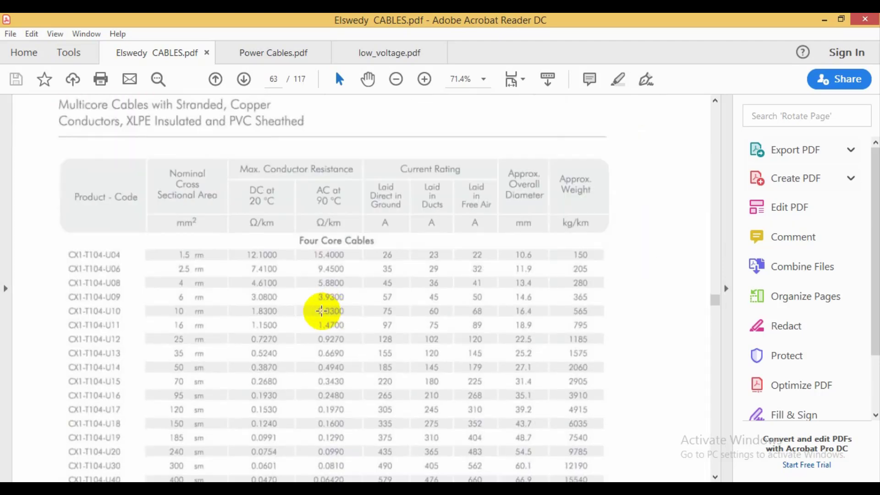
scroll(207, 348, down, 1)
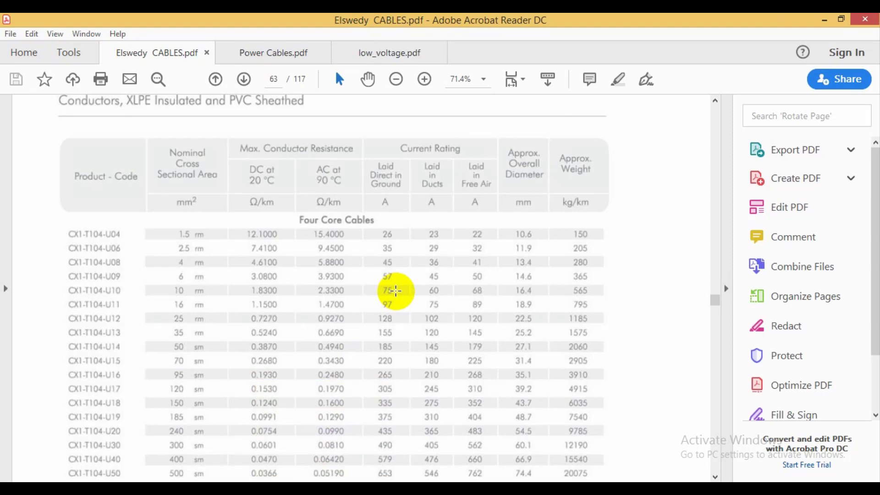
Return to ETAP and reopen Cable3's cable library quick pick.
key(alt+Tab)
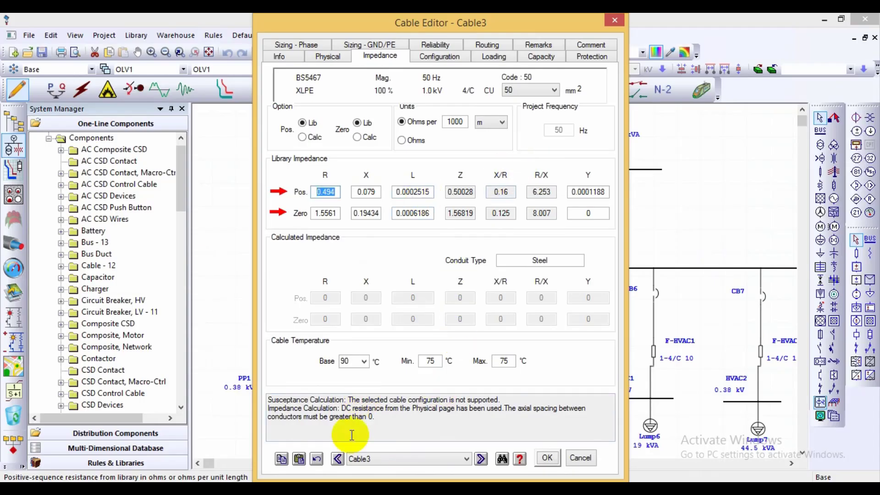
click(296, 56)
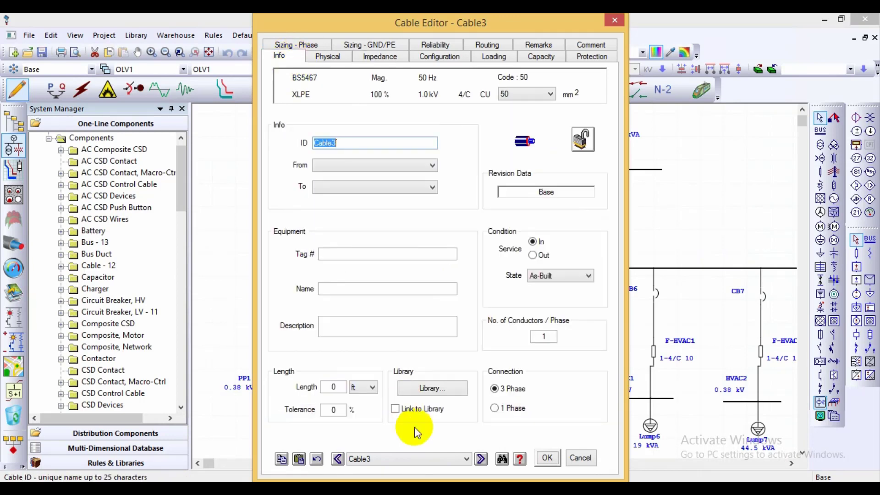
click(431, 387)
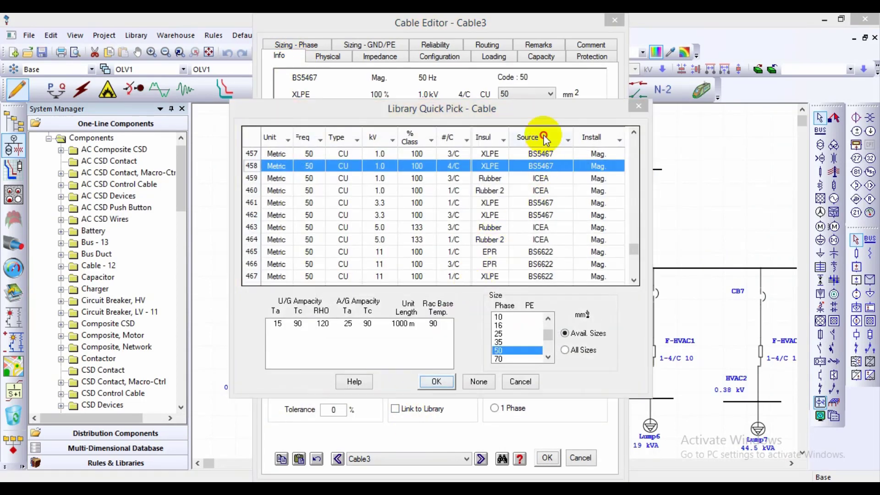
click(567, 139)
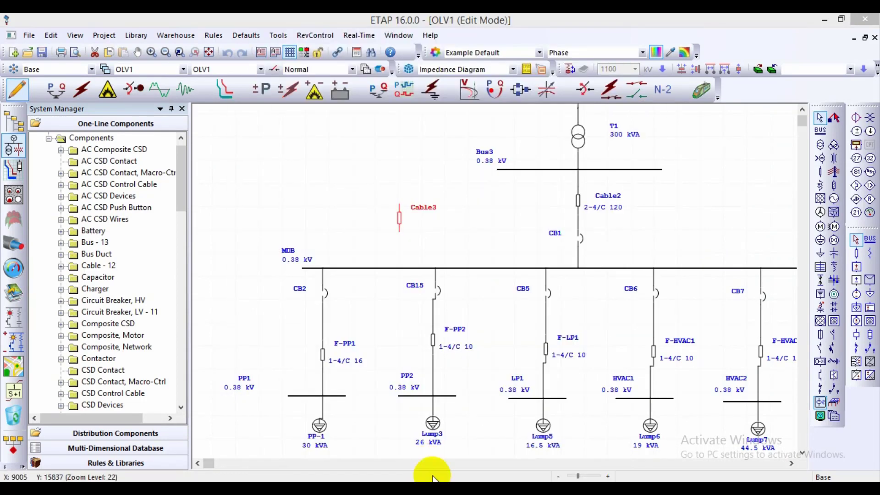
double_click(400, 211)
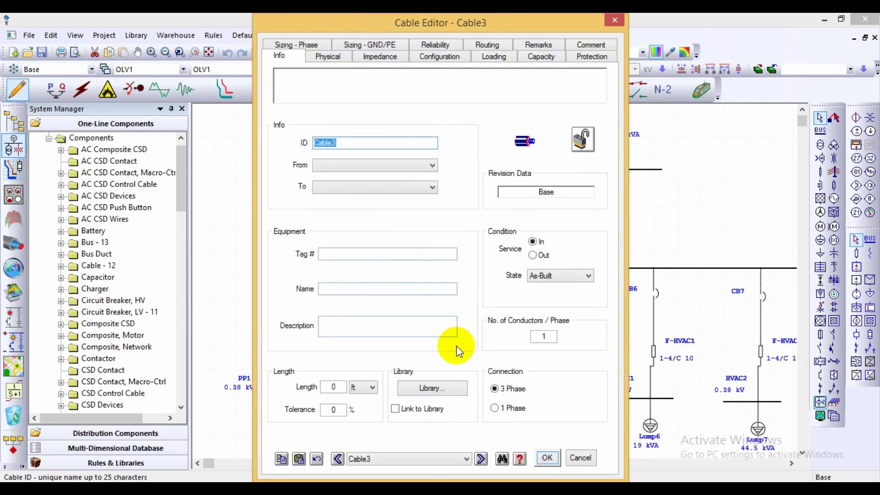
click(443, 392)
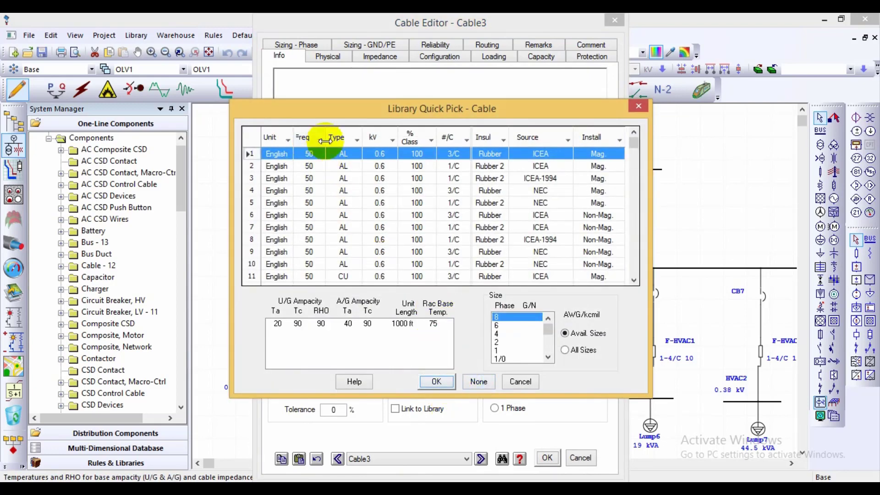
Filter the library to copper conductors rated 1.0 kV.
click(349, 143)
click(252, 215)
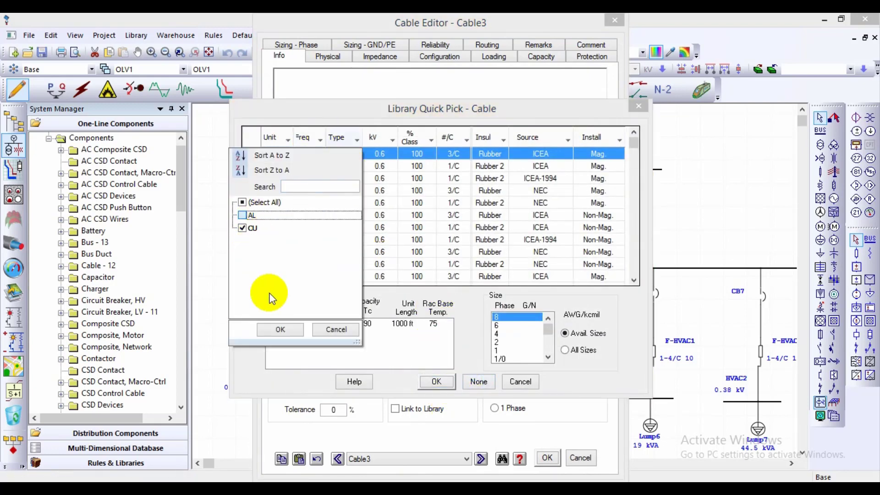
click(280, 330)
click(392, 139)
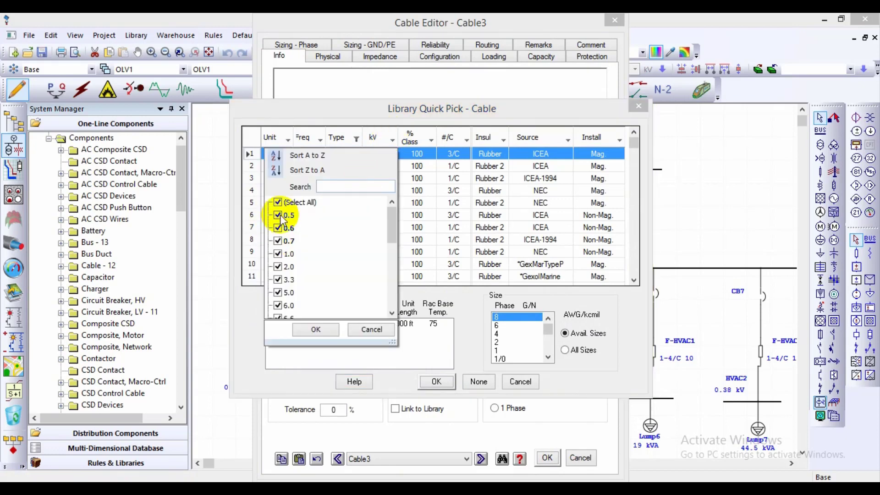
click(277, 202)
click(277, 253)
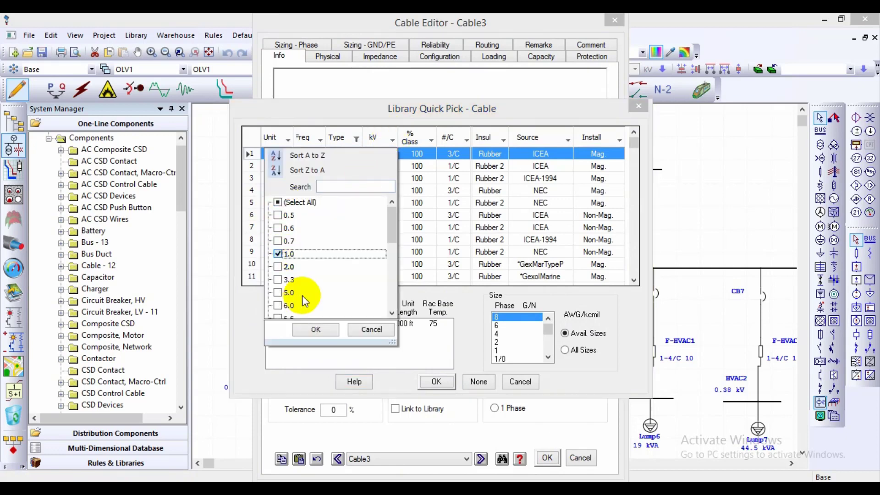
click(316, 329)
Narrow the library further to three-core, 50 Hz cables.
click(463, 139)
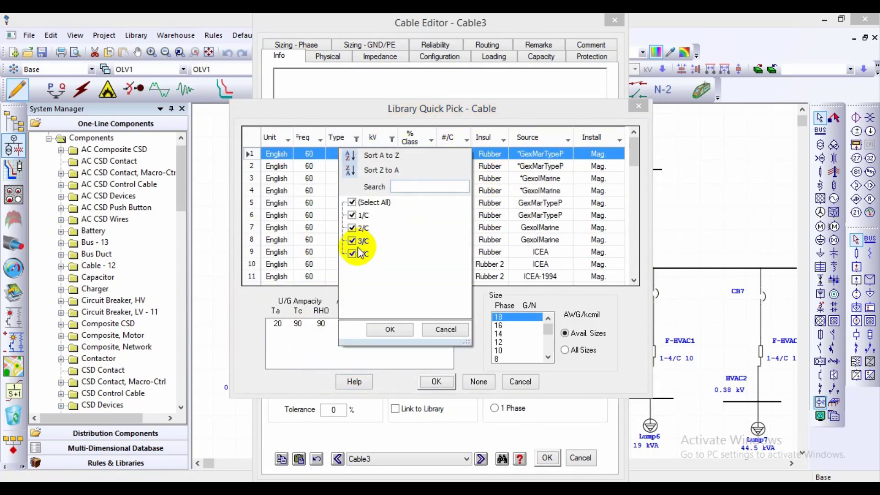
click(359, 228)
click(364, 254)
click(363, 215)
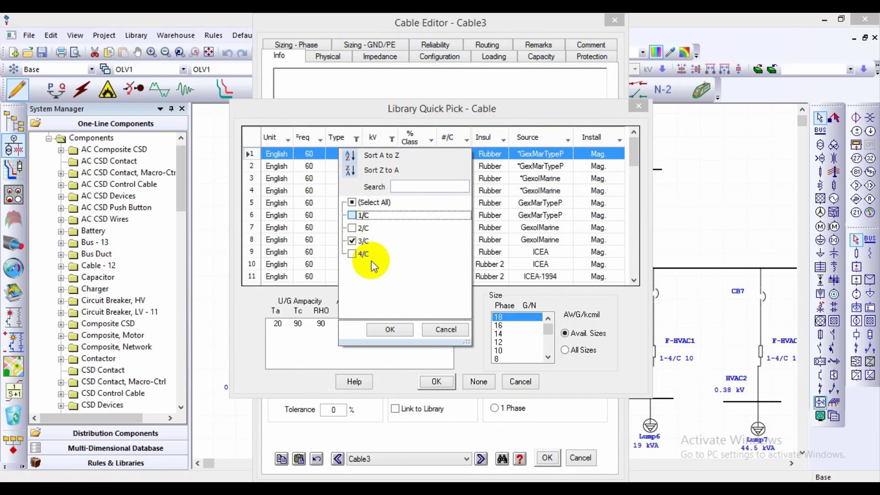
click(389, 329)
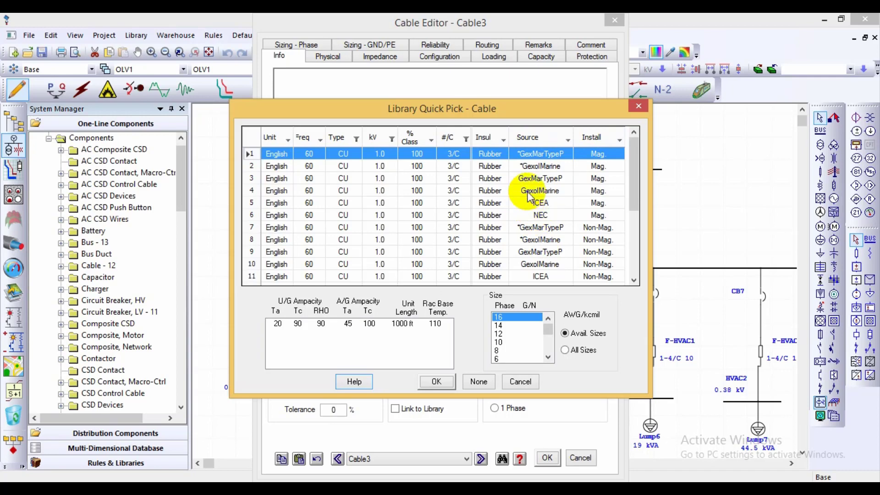
click(302, 142)
click(215, 227)
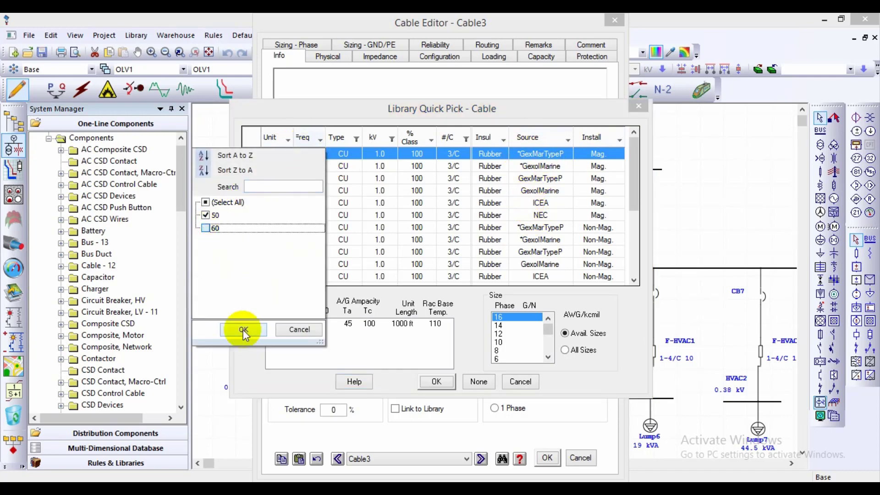
click(243, 329)
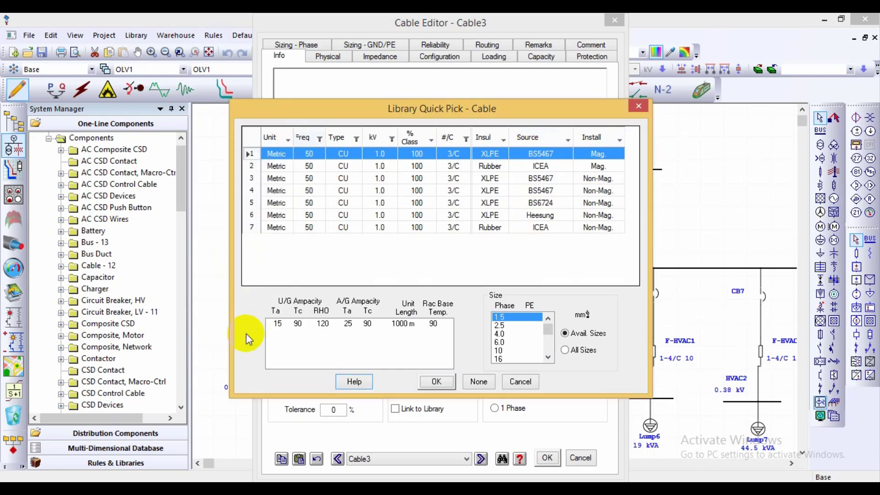
Load the ICEA rubber-insulated cable at 35 mm² into Cable3.
click(532, 167)
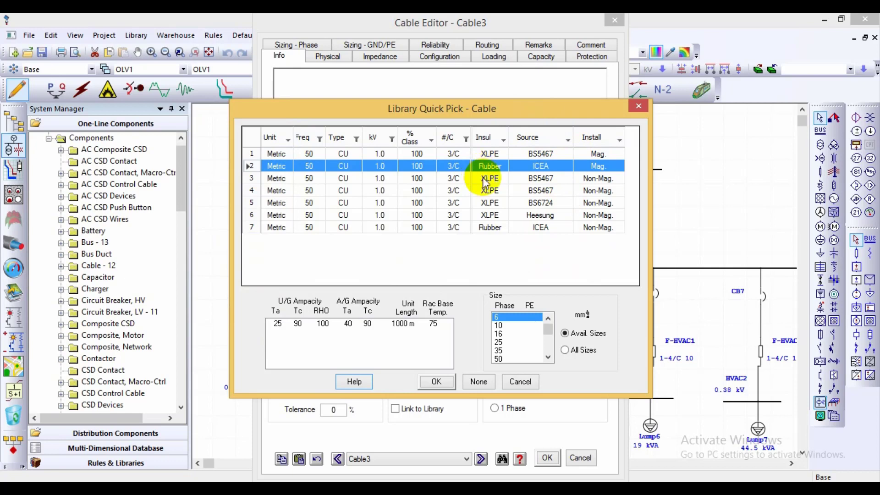
click(506, 351)
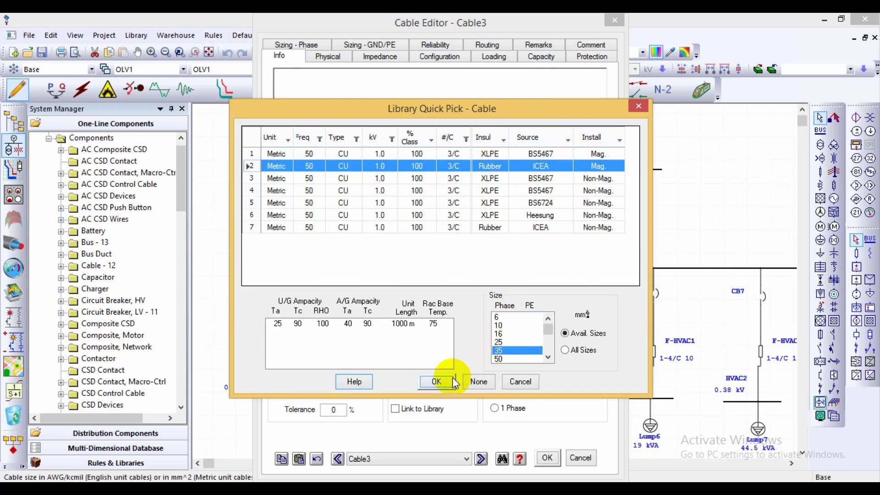
click(437, 382)
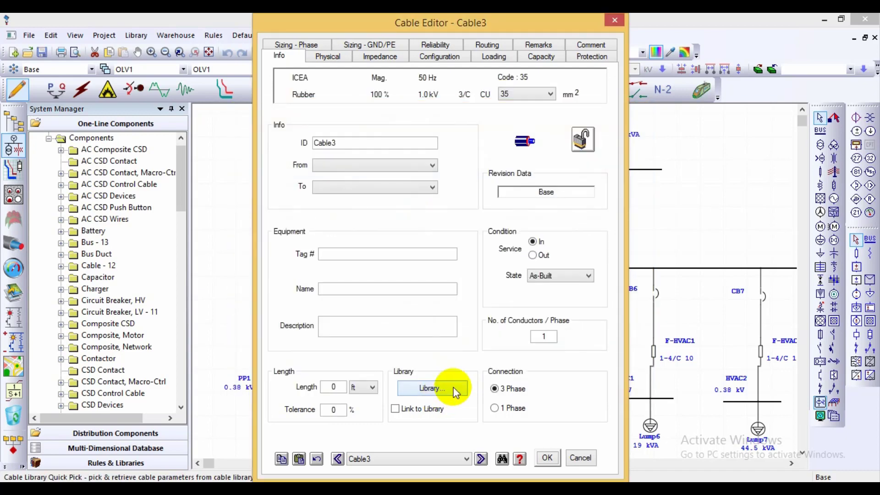
Compare Cable3's 0.6195 Ω/km positive-sequence R with the Elswedy datasheet, then close the editor.
click(380, 55)
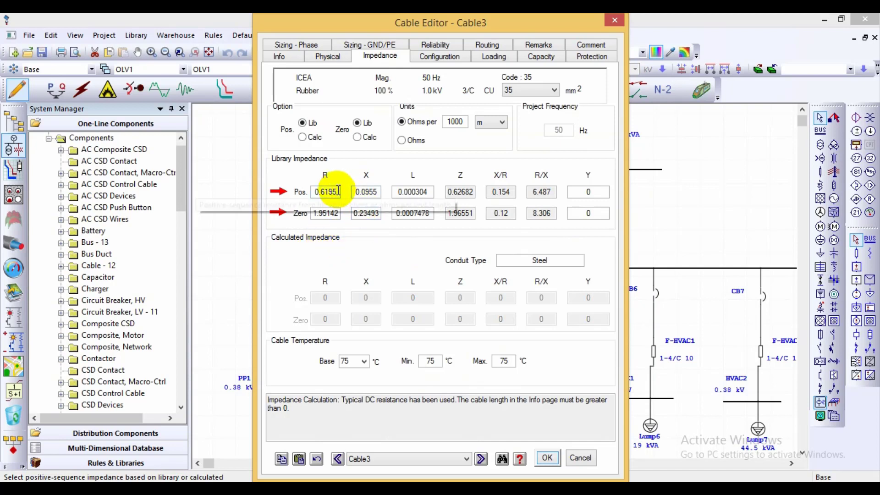
drag(339, 191, 310, 190)
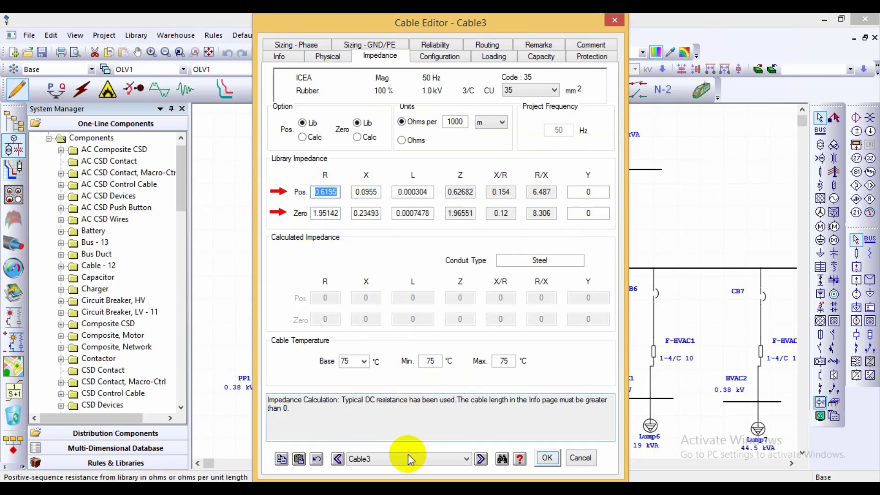
click(320, 426)
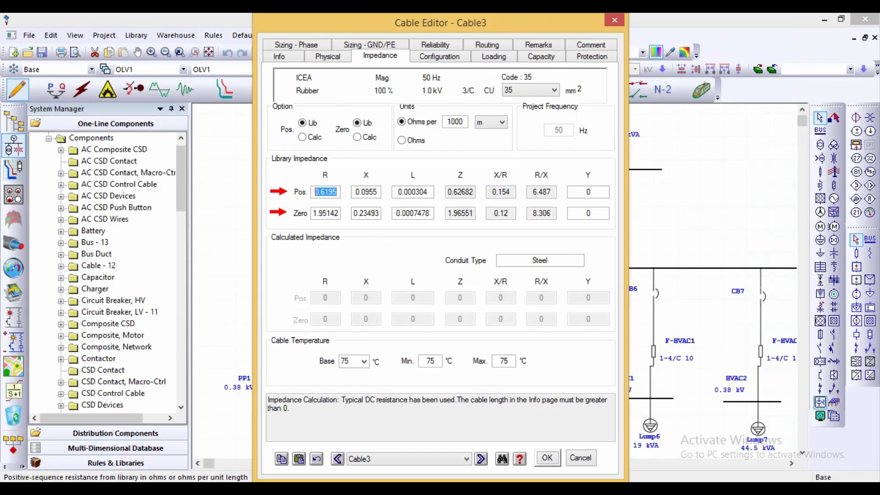
click(612, 22)
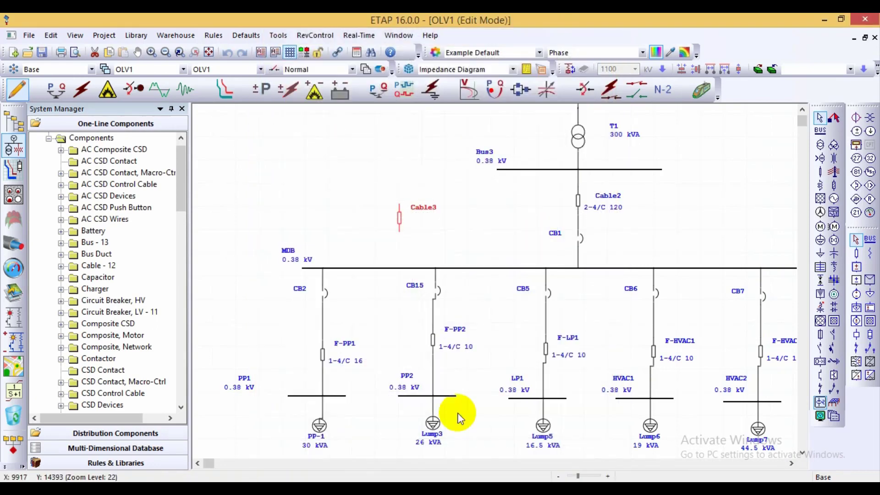
Open Cable3's cable library and filter the source to BS5467 only.
double_click(401, 219)
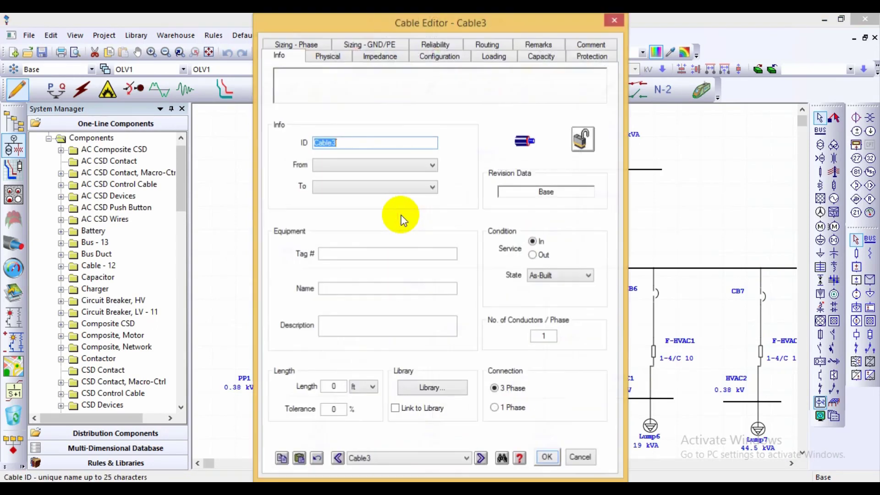
click(429, 388)
click(567, 140)
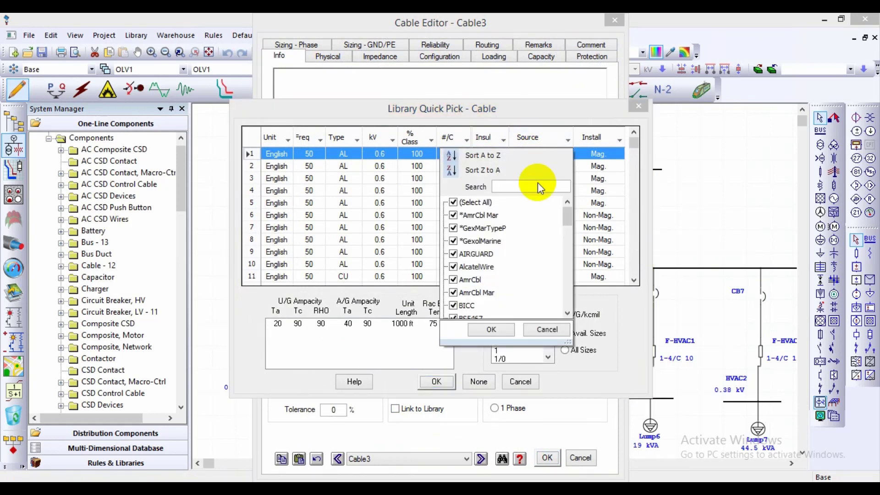
click(476, 203)
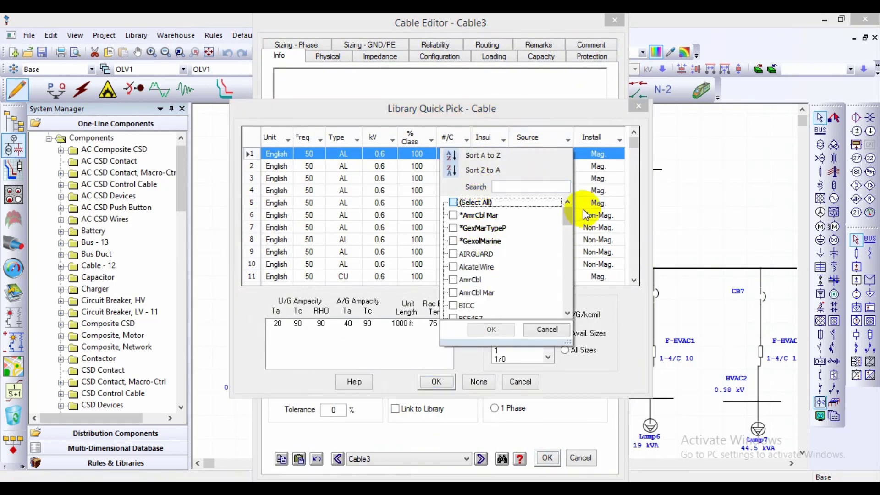
drag(568, 213, 571, 223)
click(454, 266)
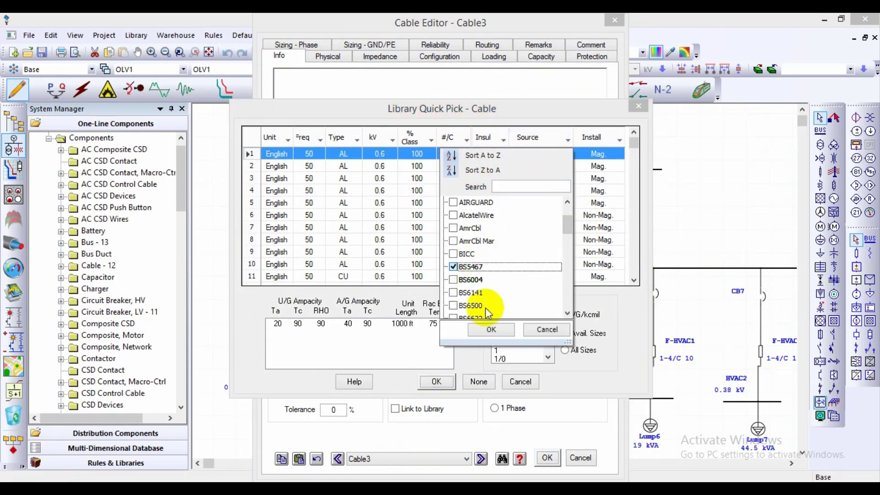
click(487, 331)
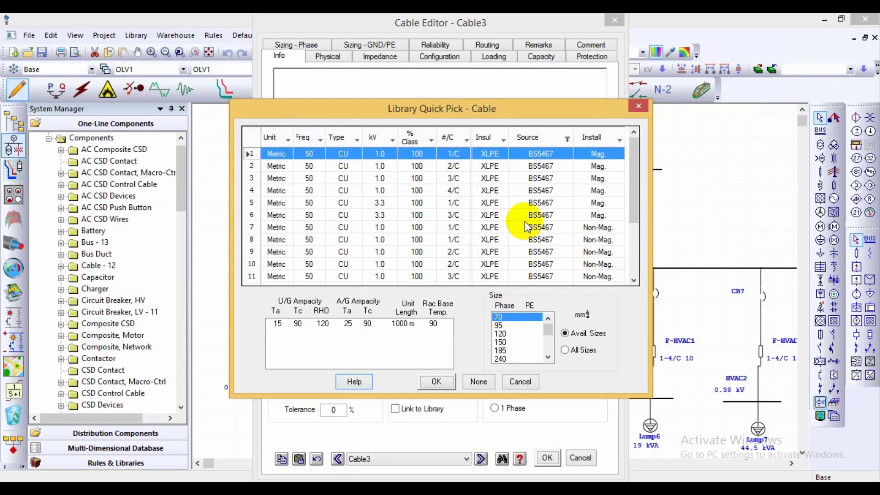
Assign the 4/C 50 mm² BS5467 cable to Cable3 and view its impedance (R 0.494).
click(466, 140)
click(352, 215)
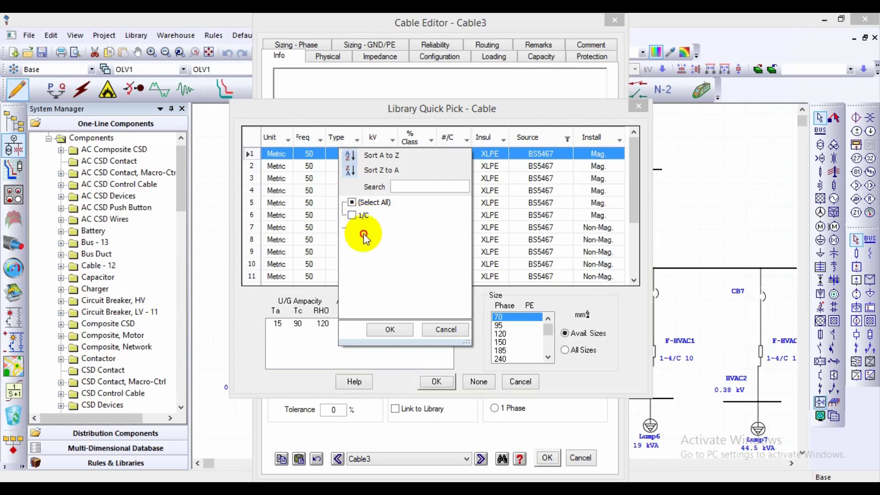
click(352, 240)
click(390, 329)
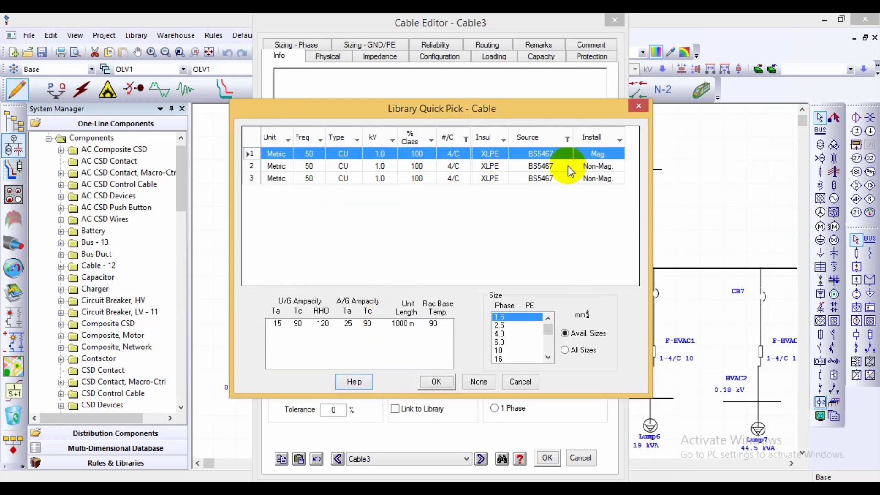
click(503, 351)
scroll(521, 338, down, 1)
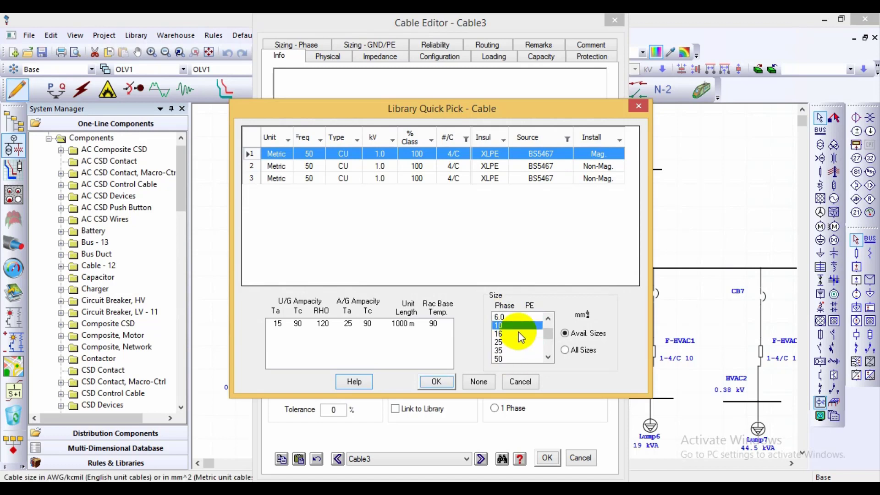
click(510, 359)
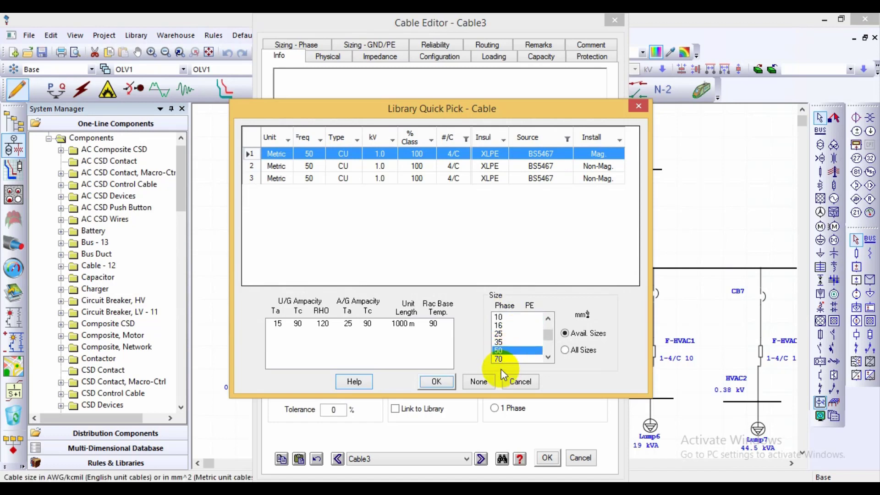
click(442, 383)
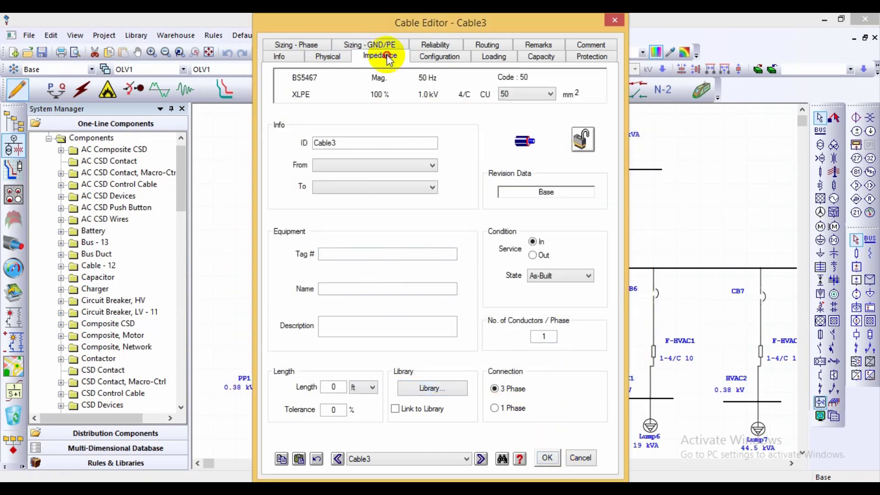
click(380, 56)
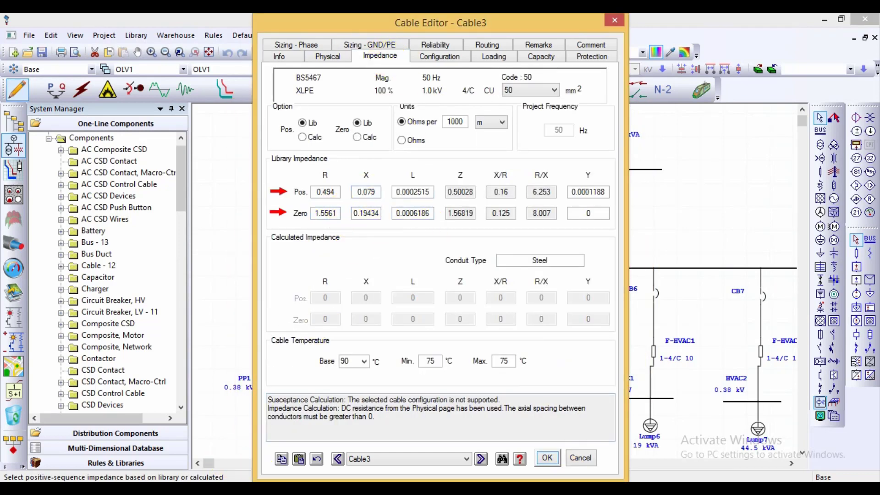
click(535, 435)
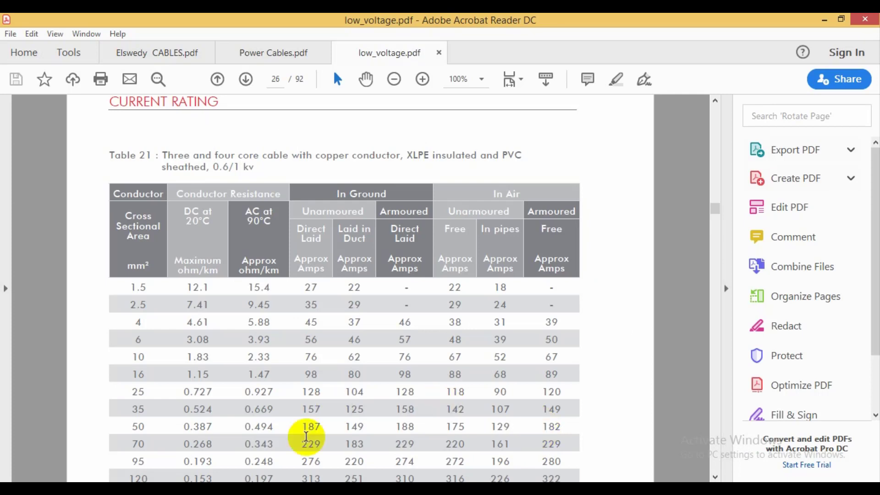
Highlight the 0.494 Ω/km 50 mm² AC resistance in low_voltage.pdf Table 21.
scroll(261, 302, up, 1)
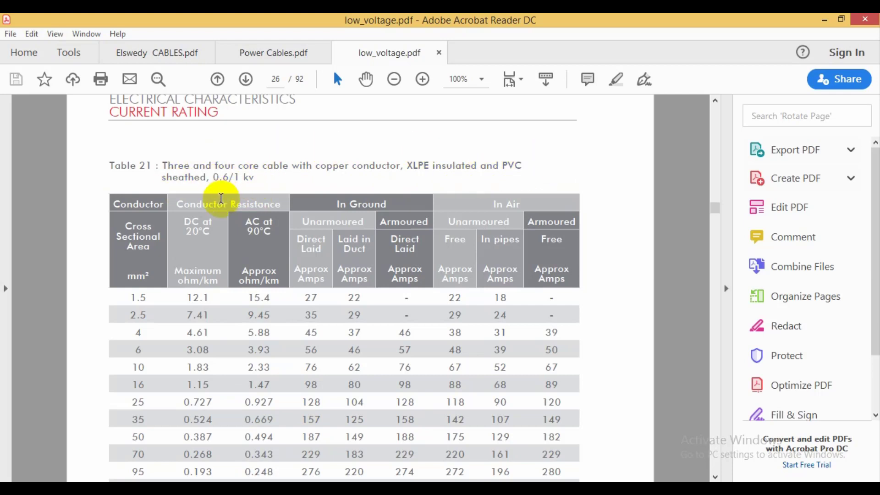
scroll(237, 251, down, 1)
scroll(237, 252, down, 3)
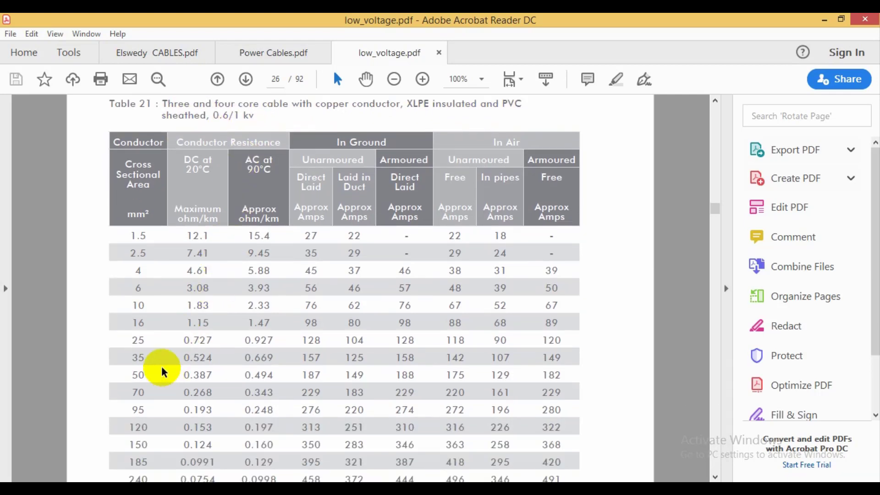
drag(280, 375, 247, 376)
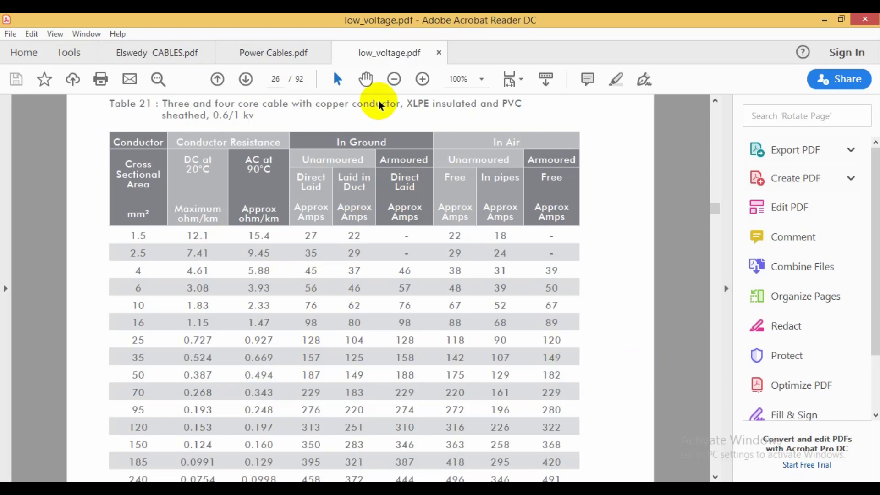
Show Power Cables.pdf as one full page.
click(252, 54)
click(513, 78)
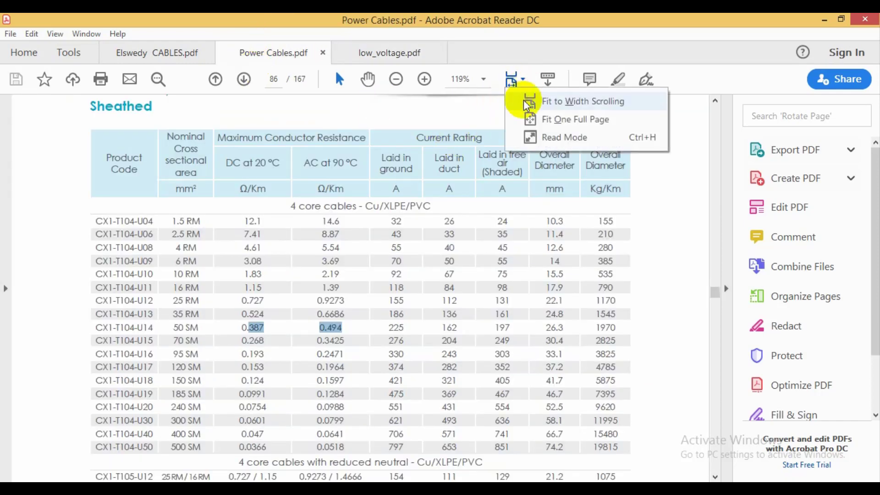
click(527, 119)
Fit Elswedy CABLES.pdf to one full page and scroll to page 60's single-core table.
click(172, 58)
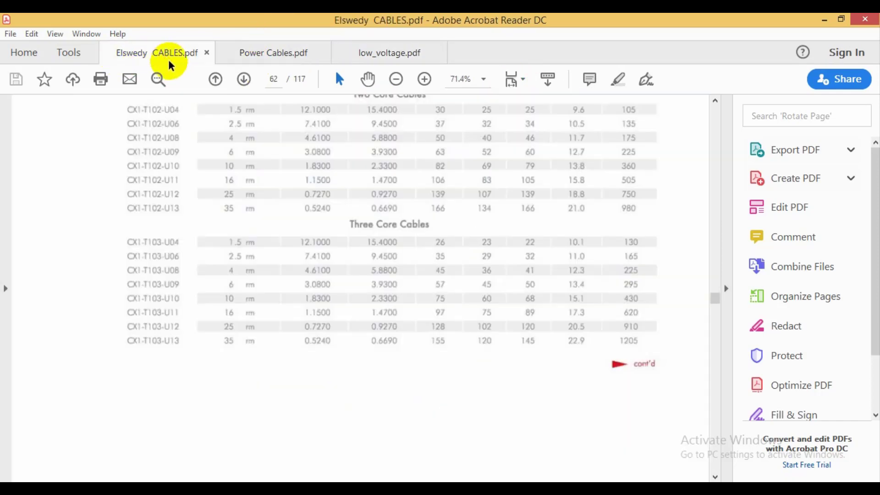
click(516, 77)
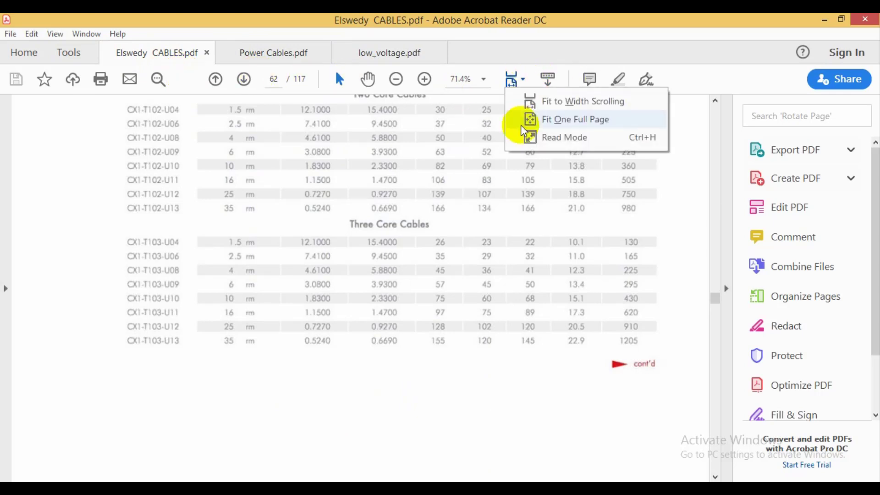
click(522, 120)
scroll(423, 233, up, 1)
scroll(422, 232, up, 1)
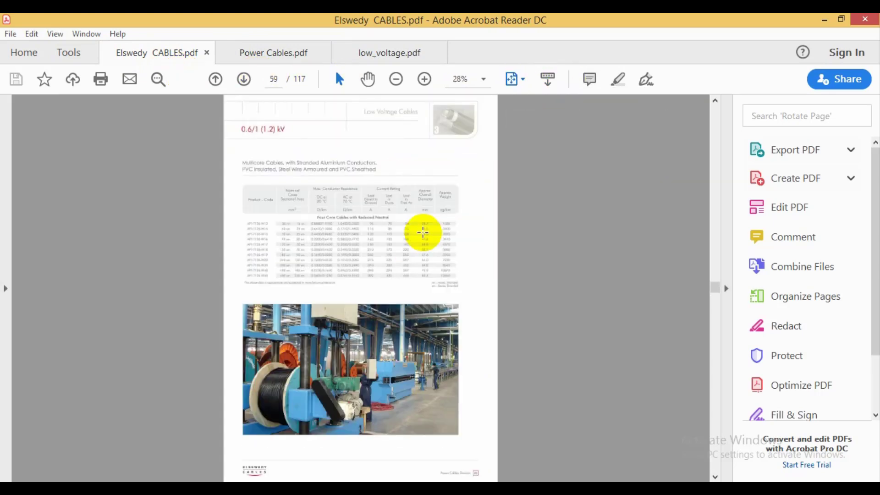
scroll(423, 233, down, 2)
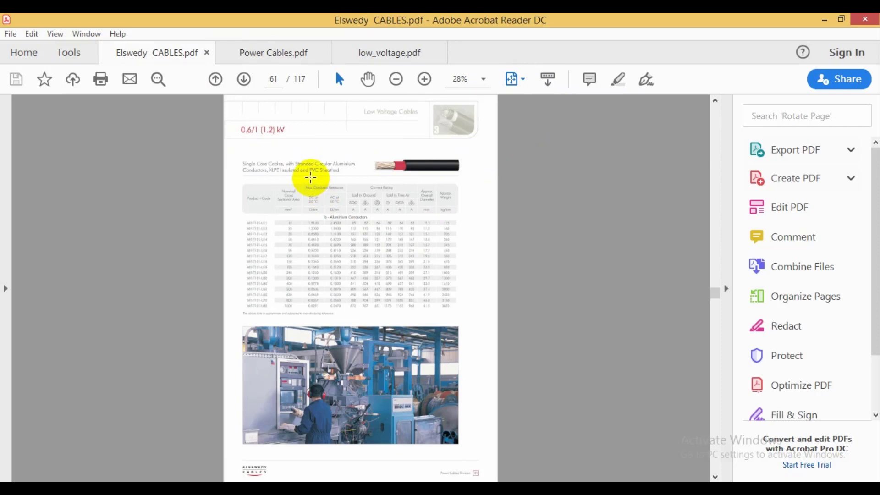
scroll(311, 177, up, 1)
ctrl+scroll(323, 160, up, 2)
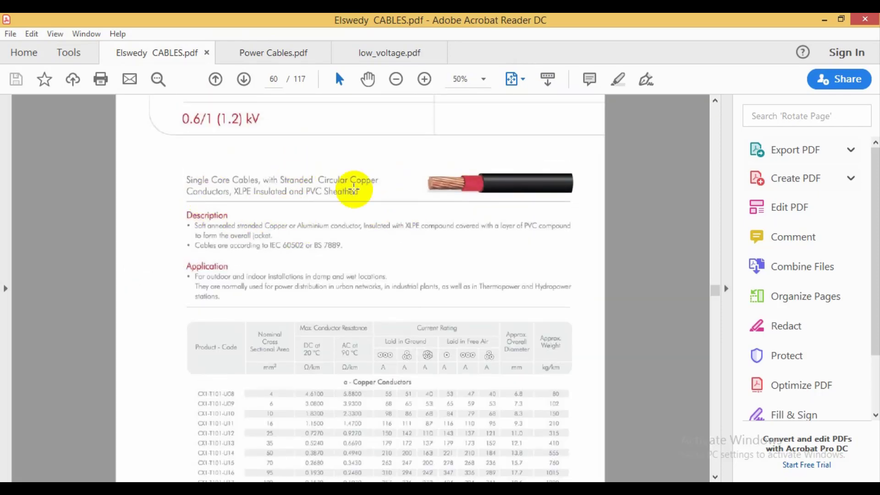
ctrl+scroll(349, 205, up, 1)
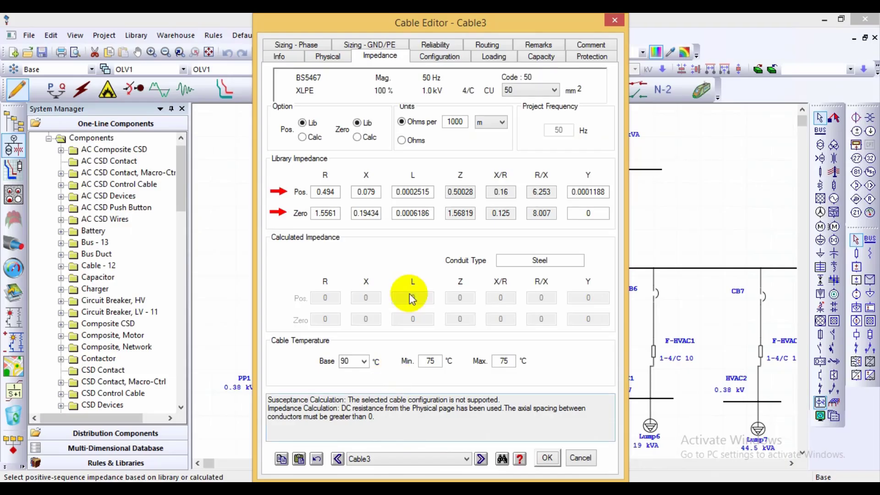
Reopen Cable3 and assign a BS7889 single-core cable from the library.
key(Escape)
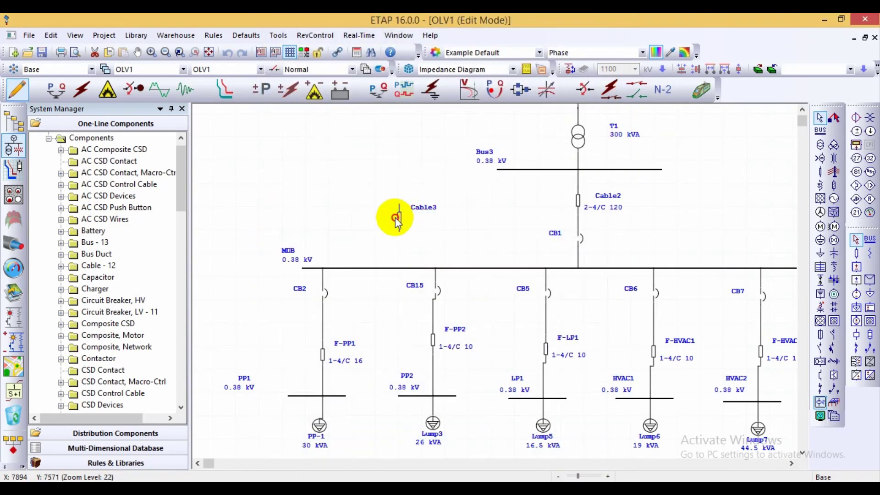
double_click(398, 223)
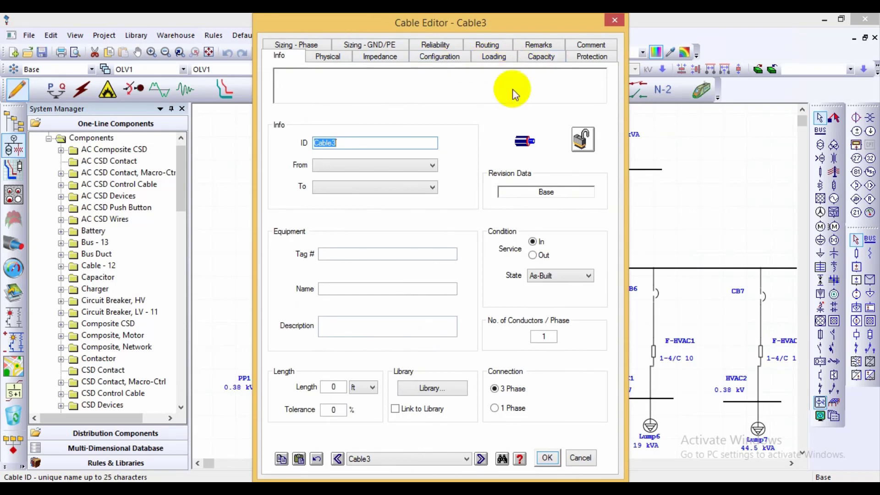
click(427, 388)
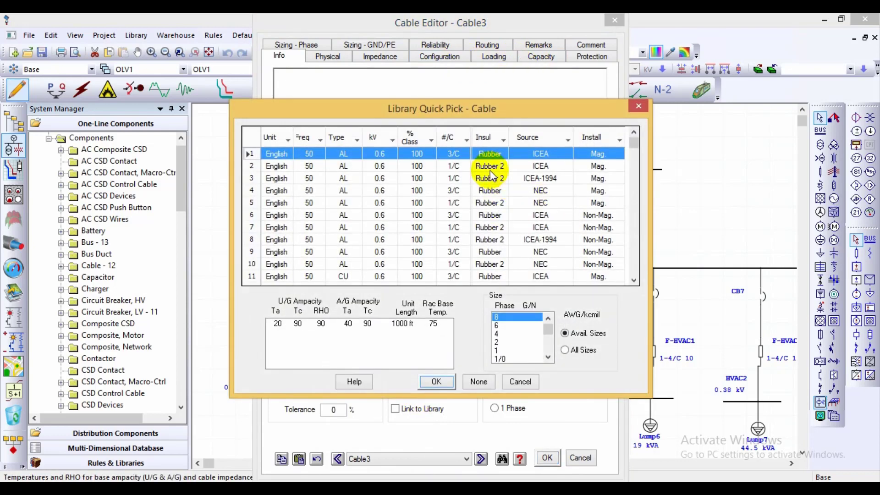
click(527, 136)
click(464, 203)
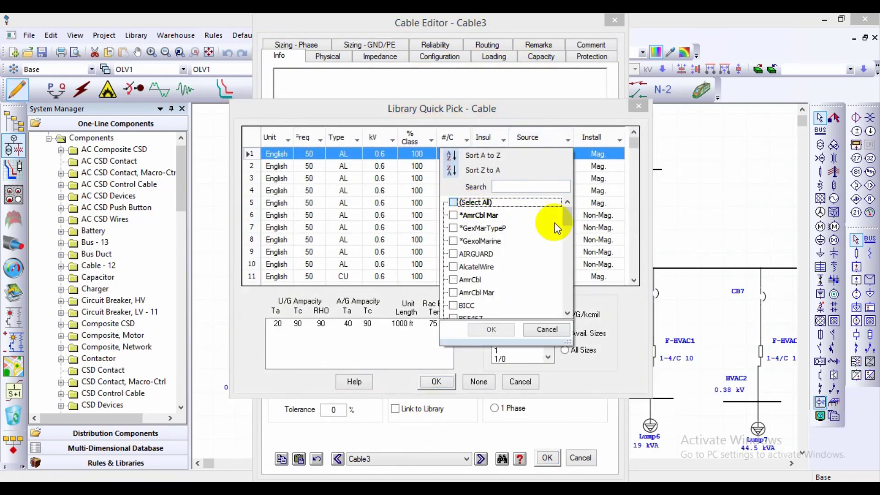
drag(568, 216, 568, 230)
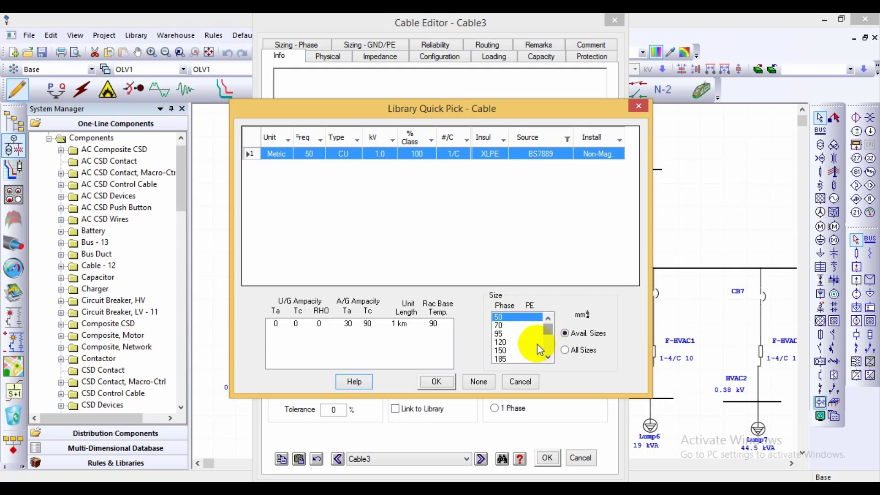
mouse_move(548, 330)
mouse_down()
mouse_move(548, 338)
mouse_move(546, 331)
mouse_up()
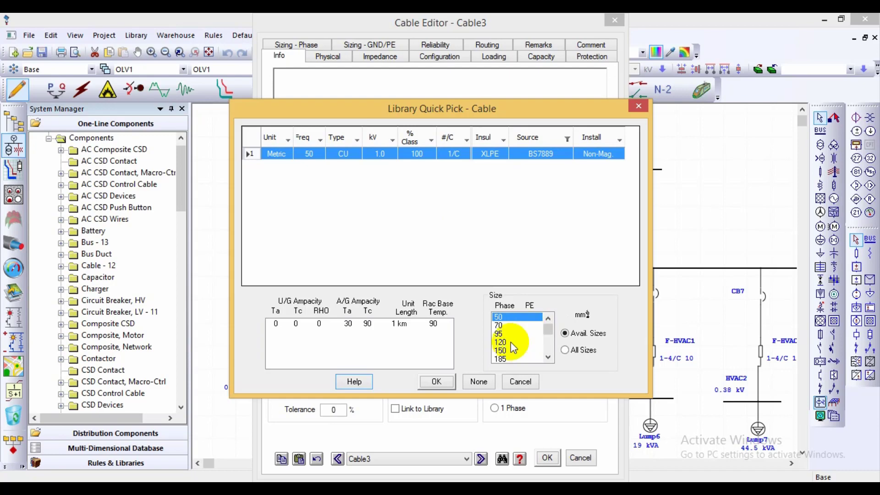
click(442, 381)
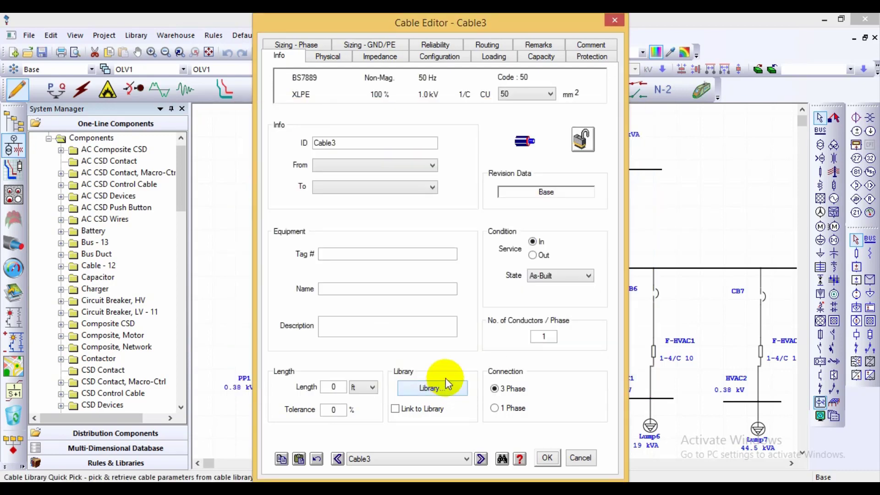
Set Cable3's conductor size to 70 mm² and check its positive-sequence R of 0.59 Ω/km.
click(532, 94)
click(527, 108)
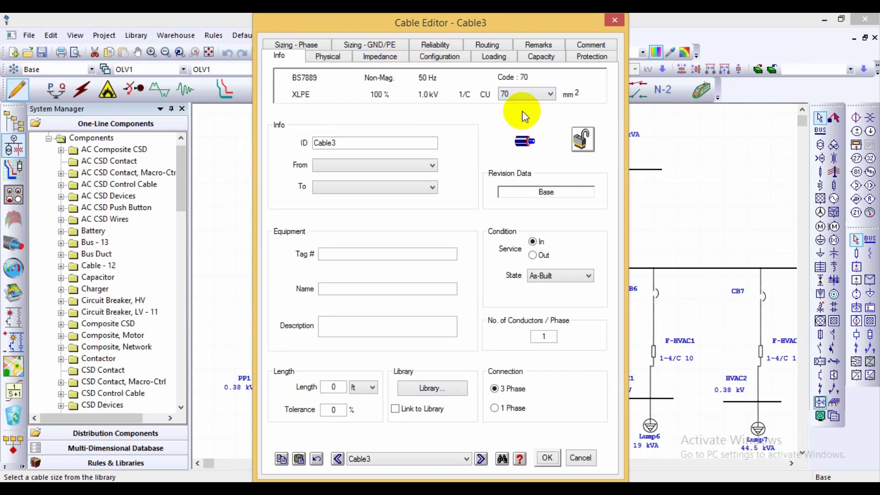
click(394, 58)
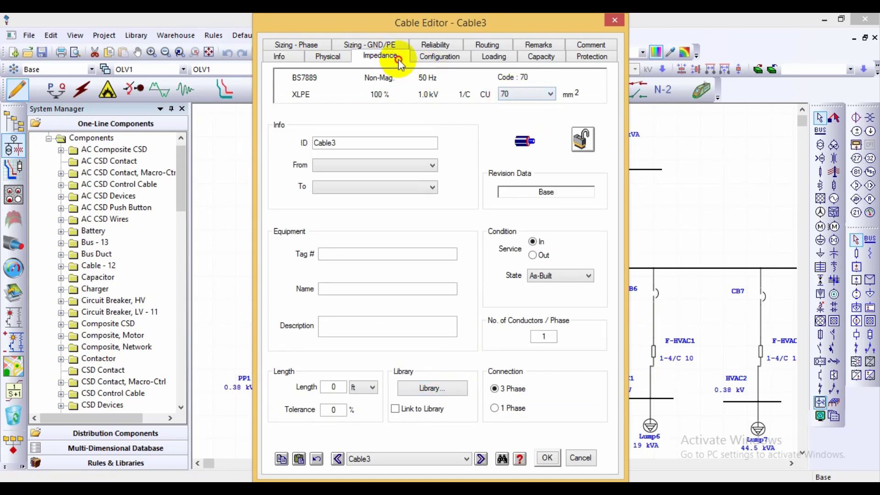
click(324, 192)
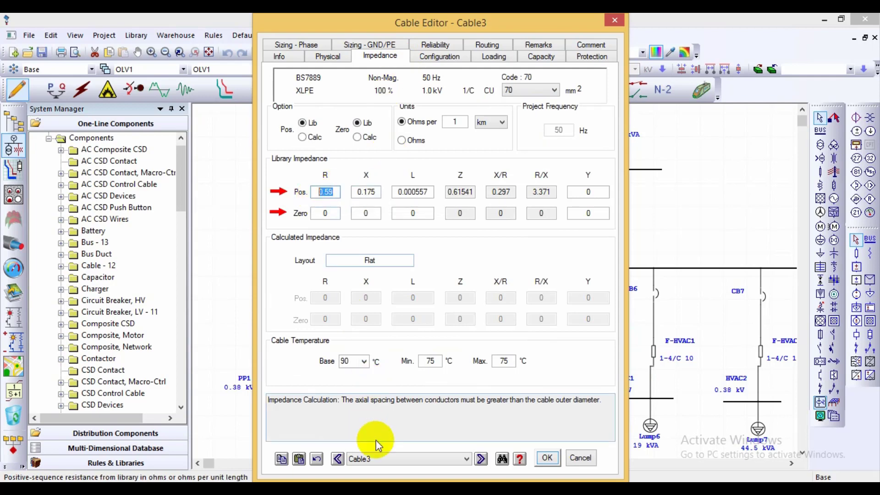
click(316, 454)
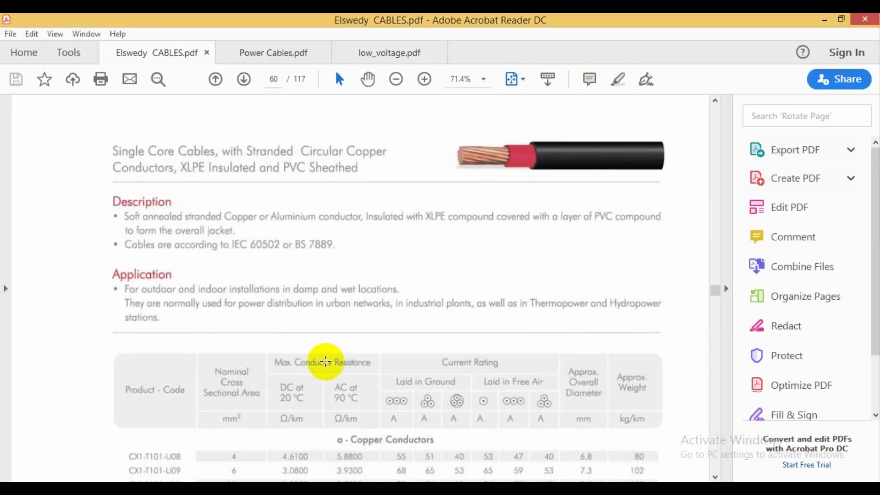
Scroll through the Elswedy CABLES datasheet.
scroll(334, 298, down, 2)
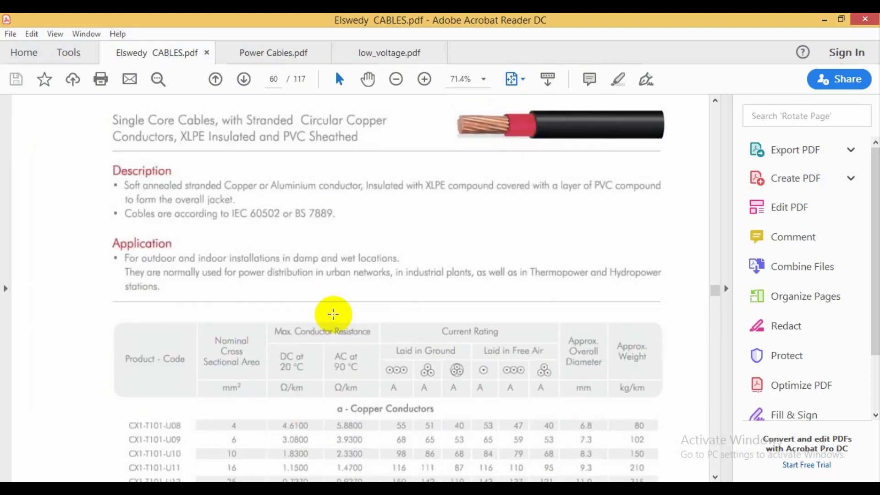
scroll(225, 135, up, 1)
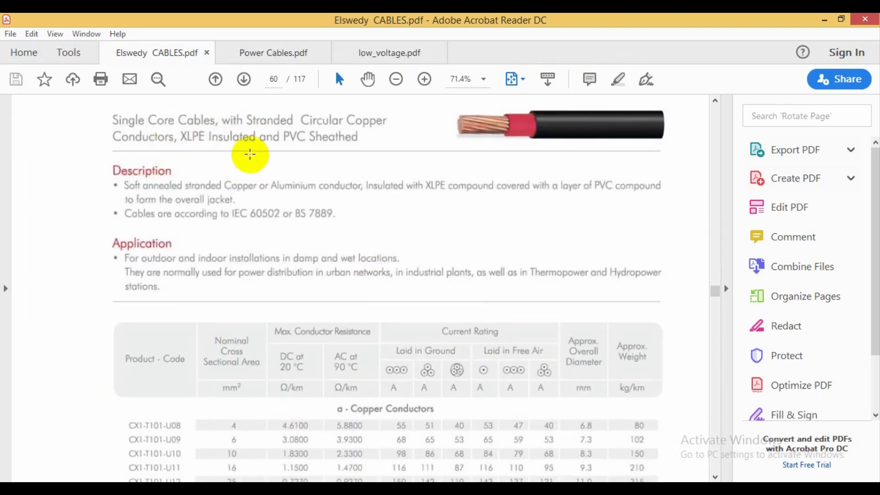
scroll(315, 289, down, 2)
scroll(305, 328, down, 5)
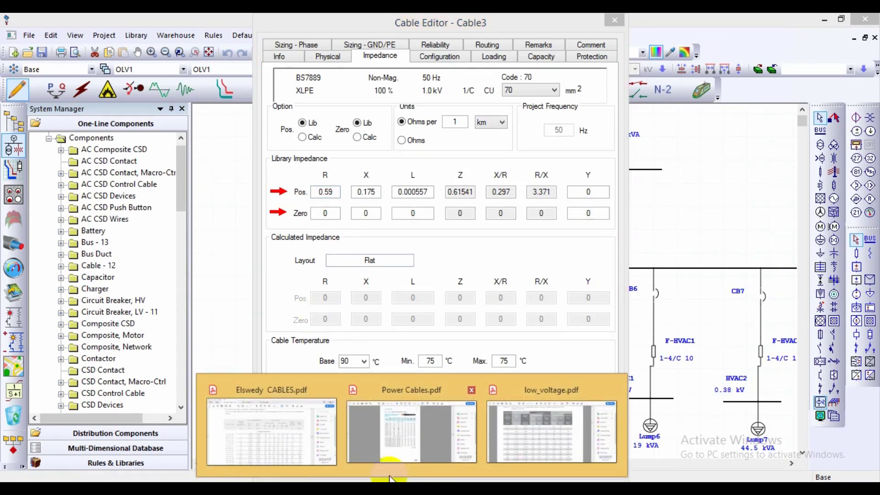
click(289, 433)
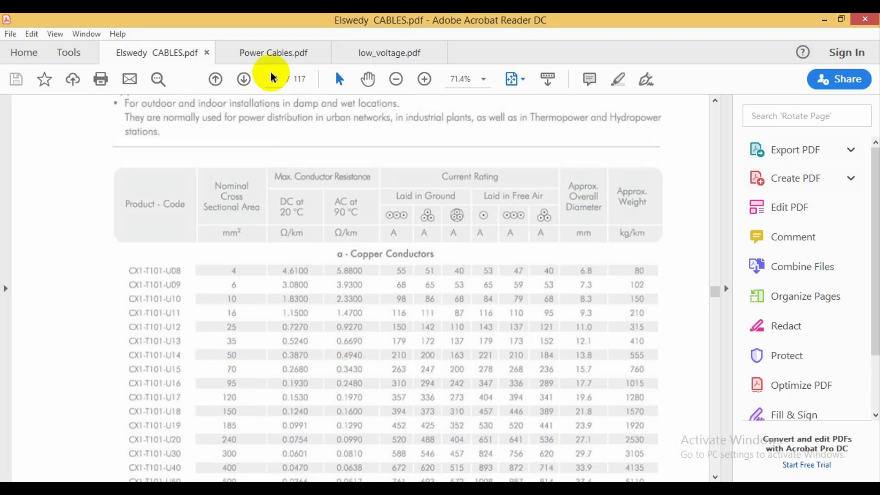
Show Power Cables.pdf as full pages and scroll back to page 79's single-core table.
click(270, 53)
click(522, 79)
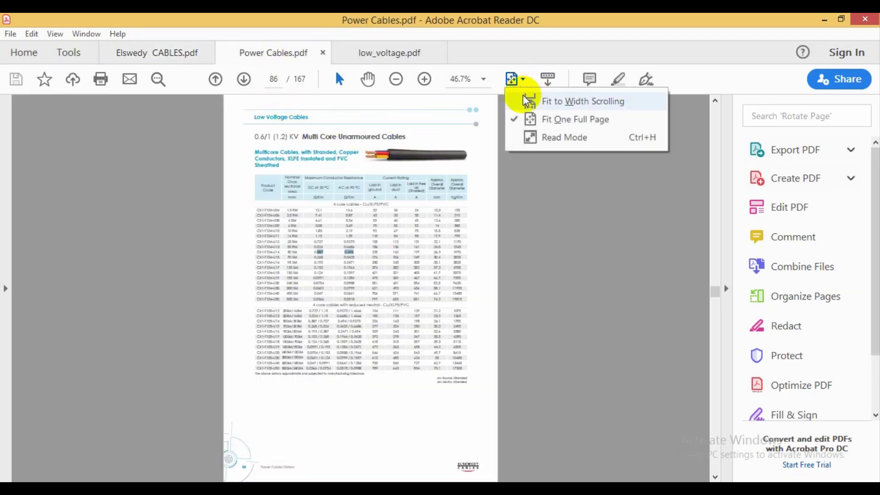
click(521, 118)
scroll(384, 229, up, 1)
scroll(381, 229, up, 1)
scroll(381, 229, up, 1)
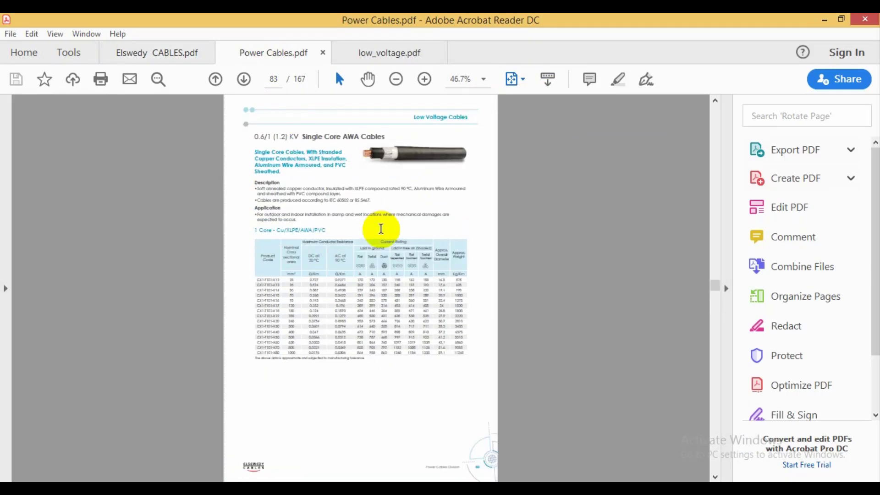
scroll(381, 228, up, 1)
scroll(380, 229, up, 1)
scroll(379, 229, up, 1)
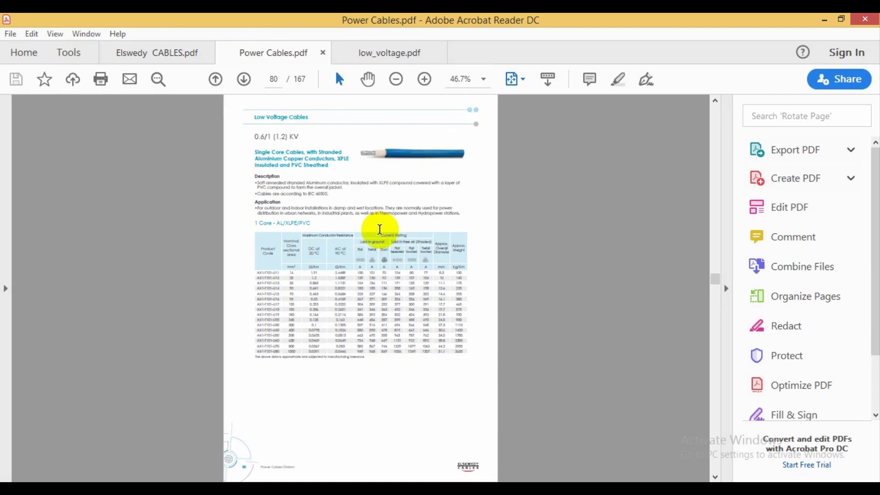
scroll(379, 229, up, 1)
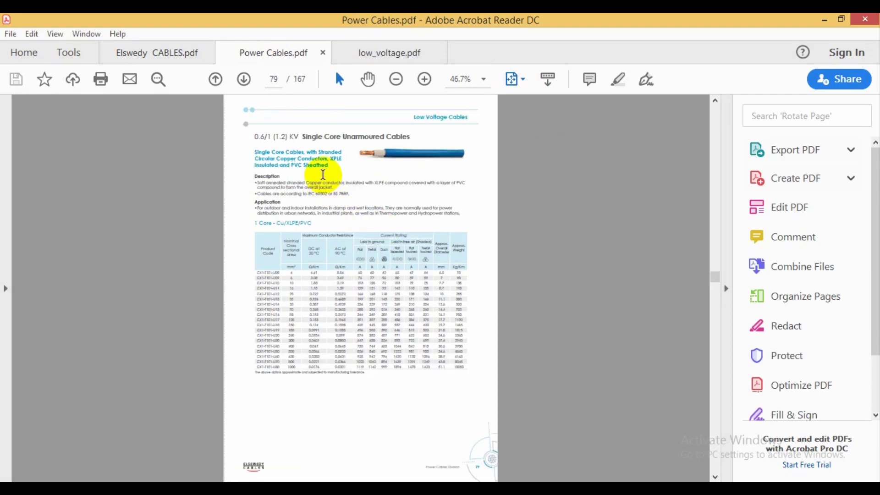
ctrl+scroll(275, 314, up, 3)
ctrl+scroll(227, 321, up, 2)
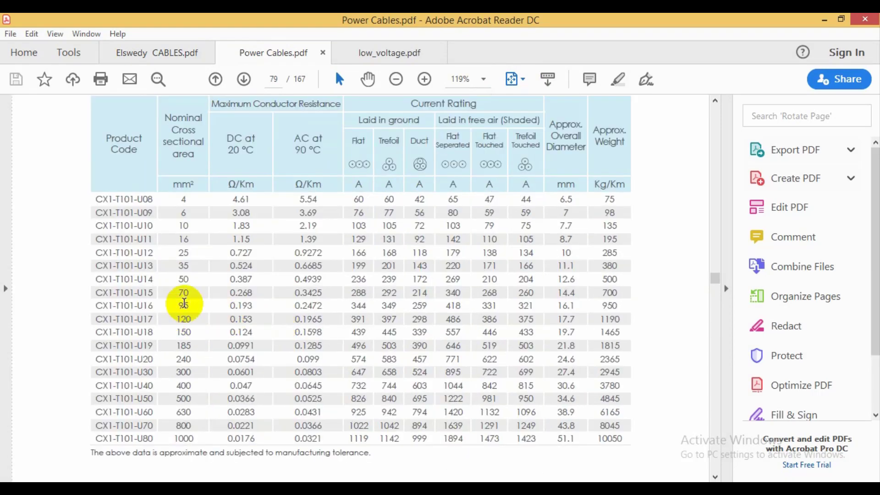
Highlight 70 mm² AC resistance: 0.3425 in Power Cables.pdf and 0.342 in low_voltage.pdf.
double_click(308, 293)
click(389, 53)
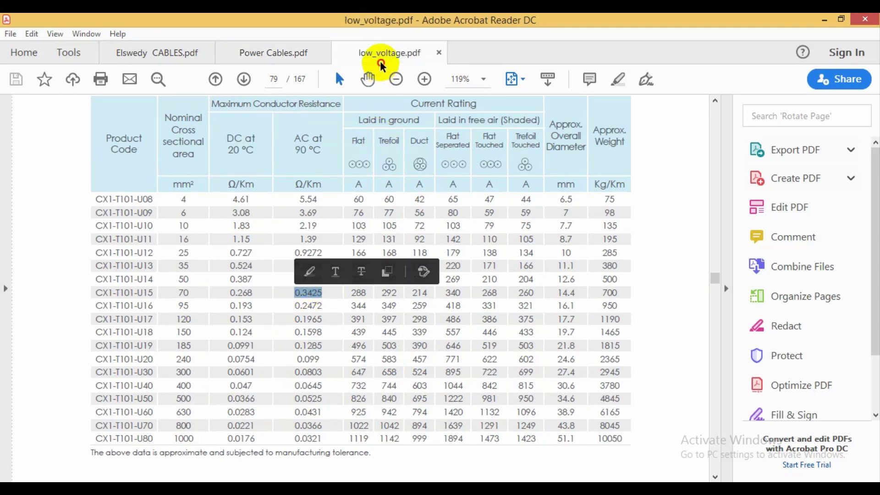
click(520, 81)
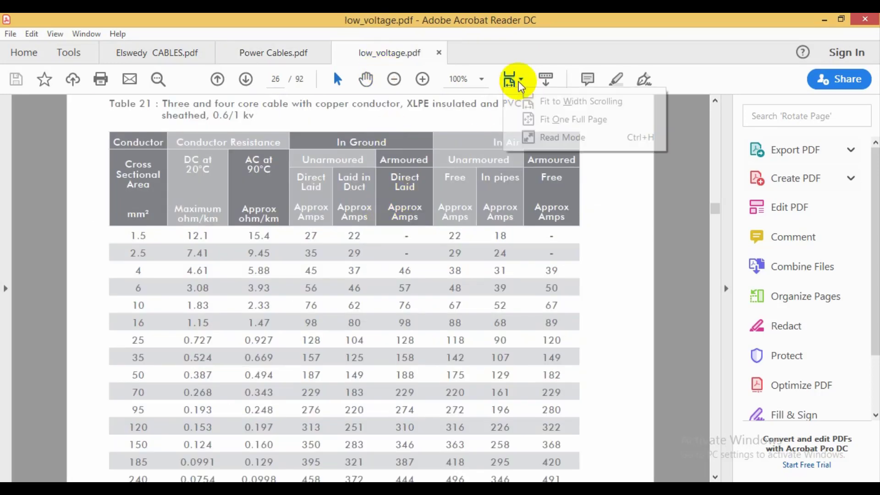
click(527, 119)
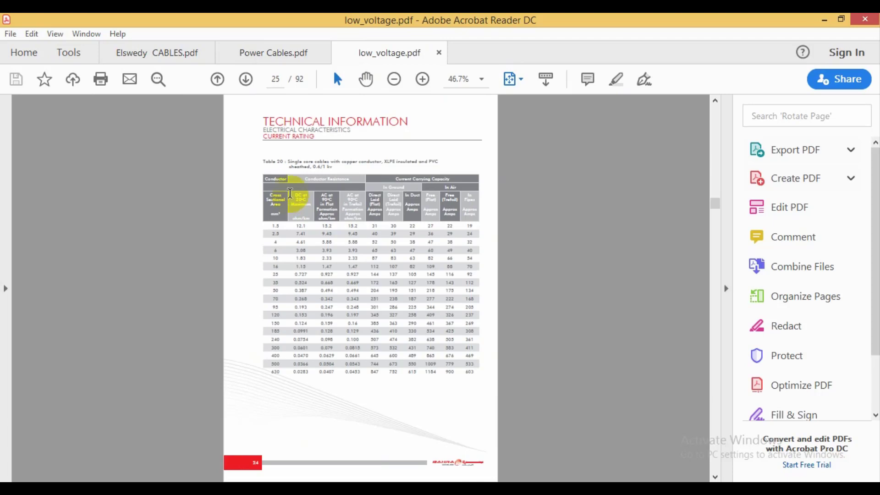
ctrl+scroll(303, 169, up, 3)
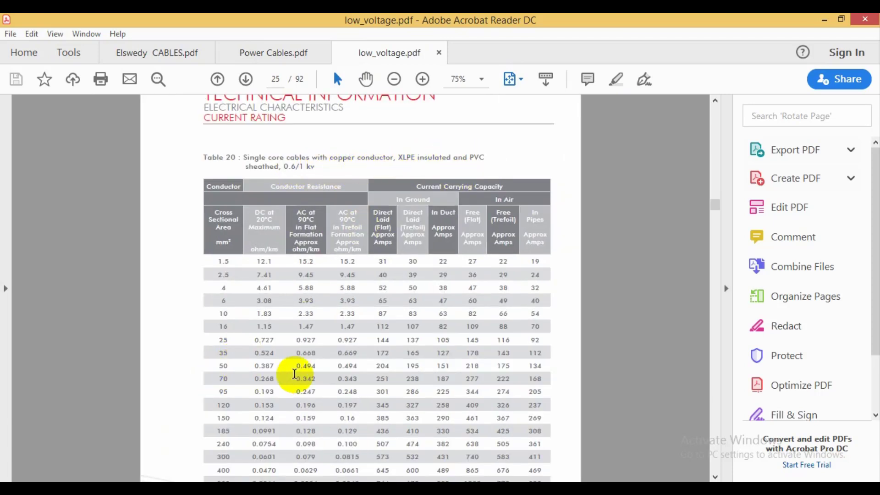
drag(316, 379, 296, 379)
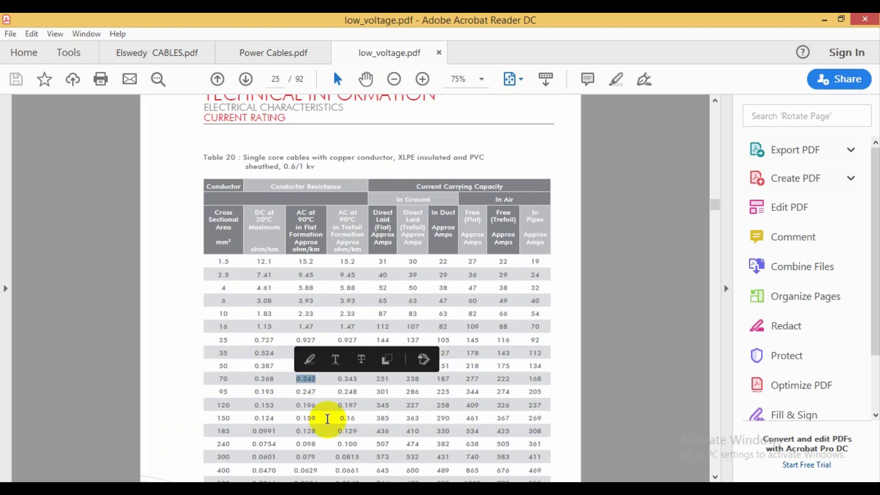
key(alt+Tab)
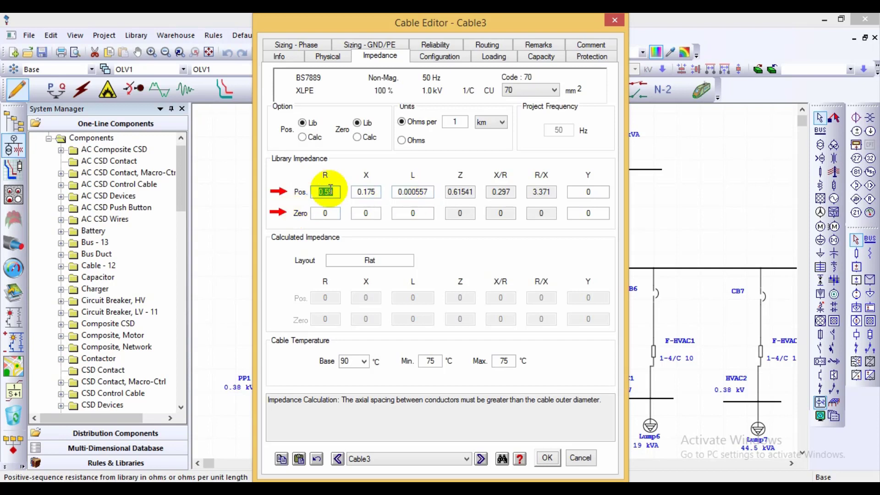
Close Cable3's editor and scroll through the Library menu's list of libraries.
click(323, 189)
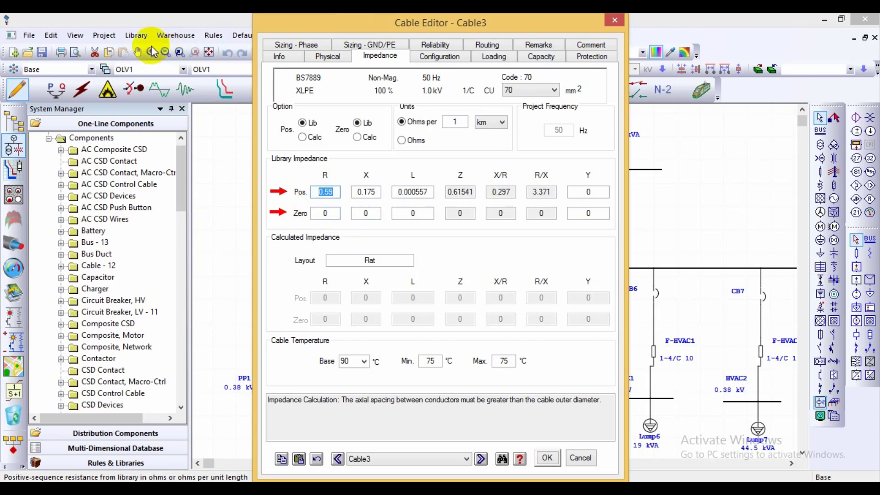
key(Escape)
click(137, 35)
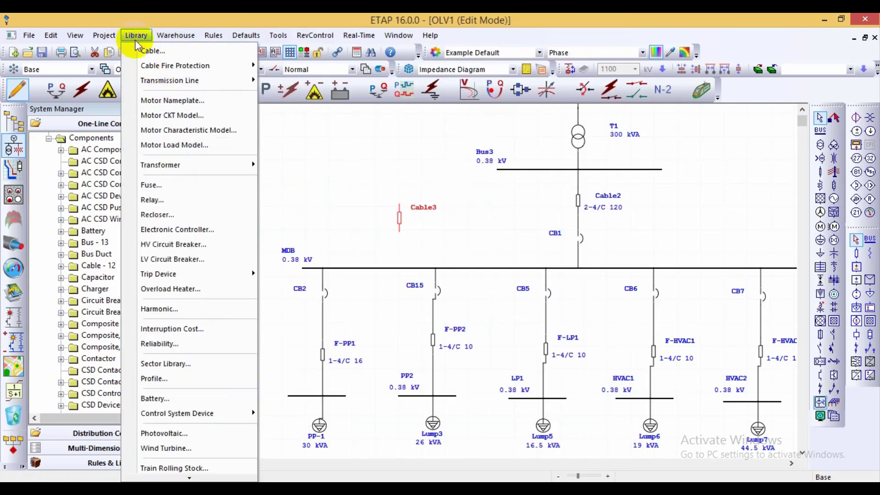
scroll(209, 451, down, 3)
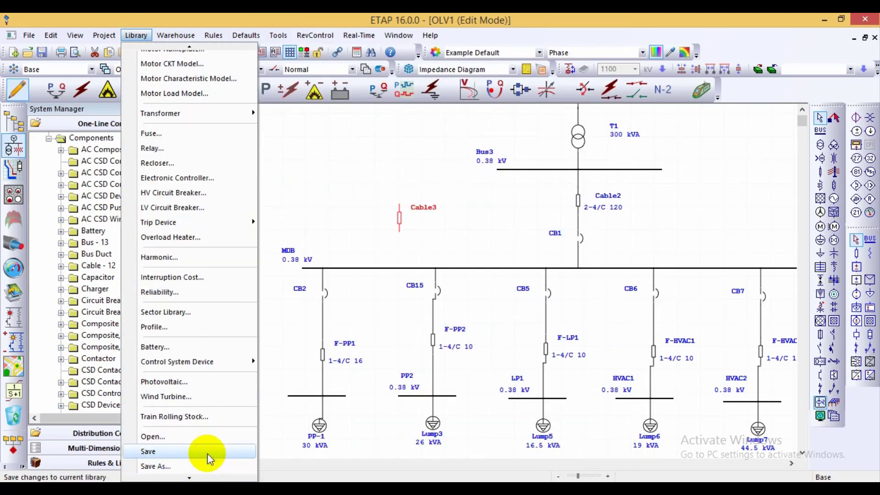
scroll(214, 216, down, 3)
scroll(182, 393, down, 3)
scroll(197, 360, up, 2)
scroll(204, 274, up, 6)
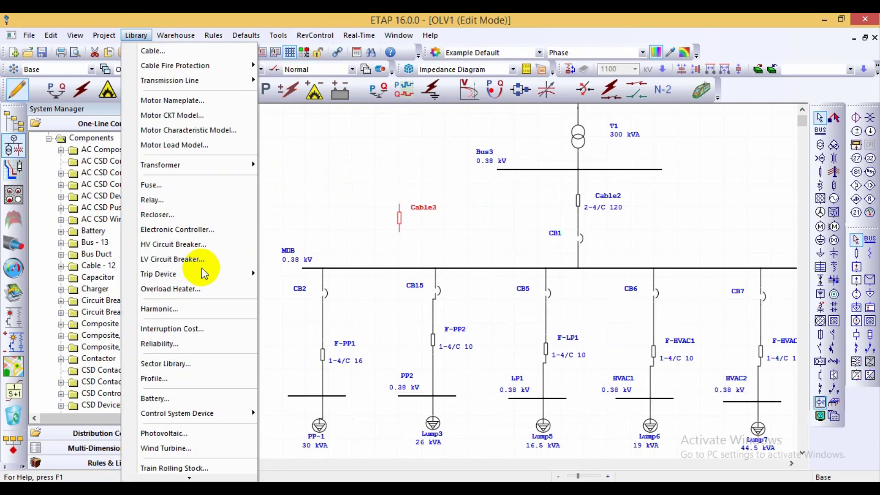
Open the cable library, start a new cable entry, browse insulation types, then cancel it.
click(178, 55)
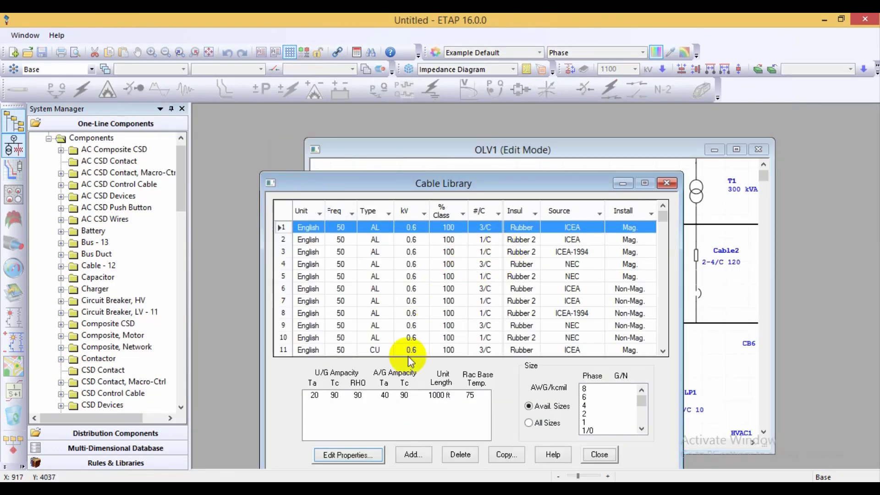
click(414, 458)
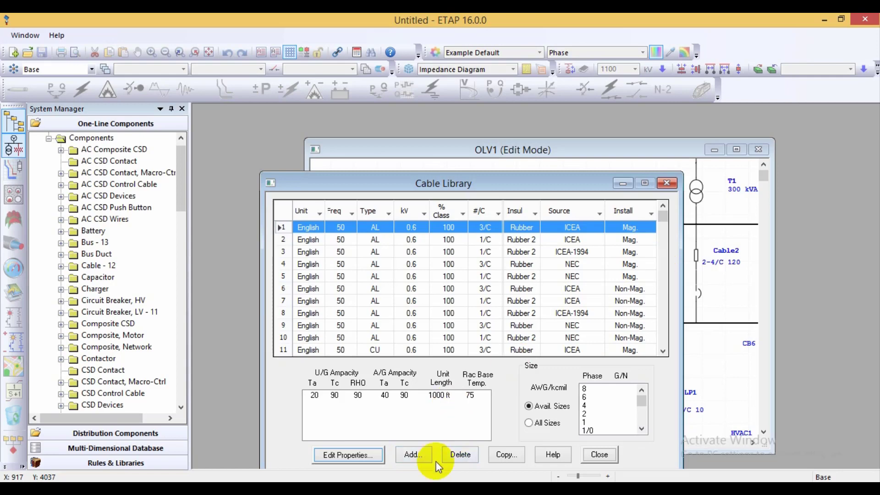
click(415, 455)
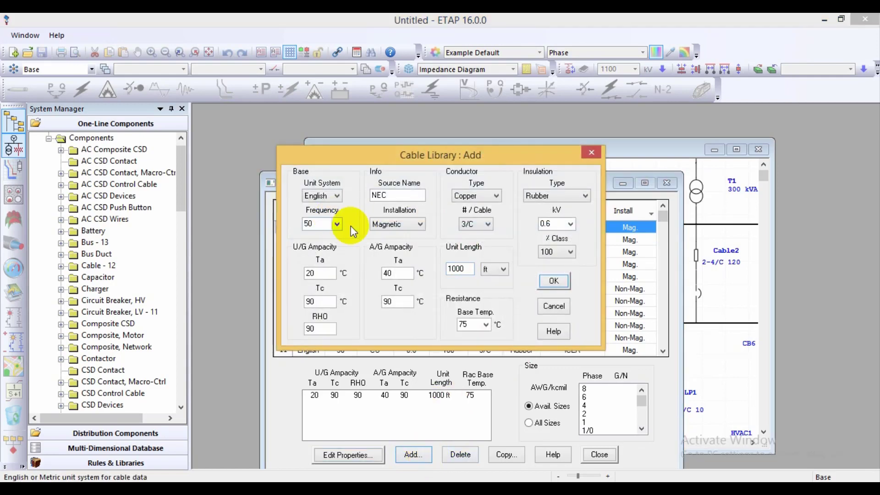
drag(391, 195, 361, 190)
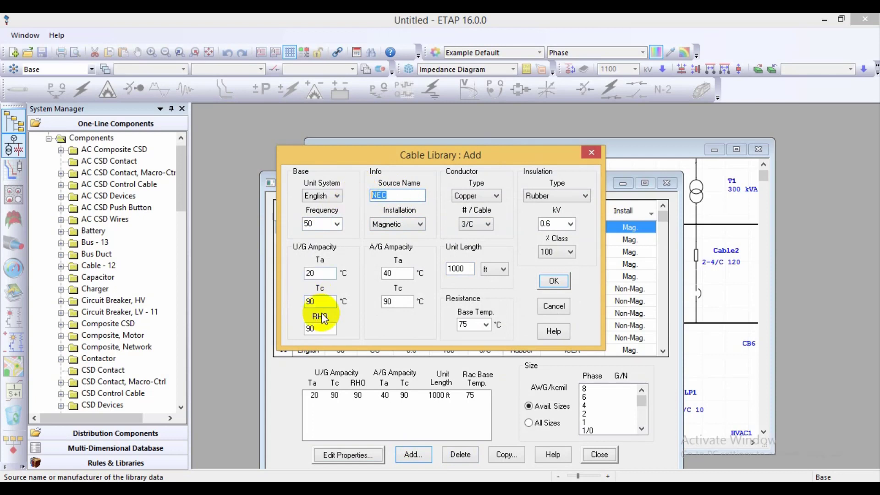
click(557, 196)
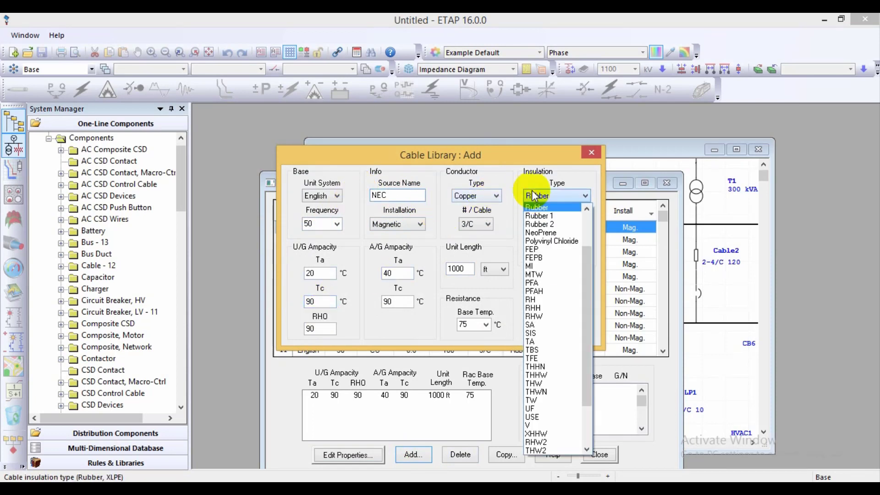
click(495, 243)
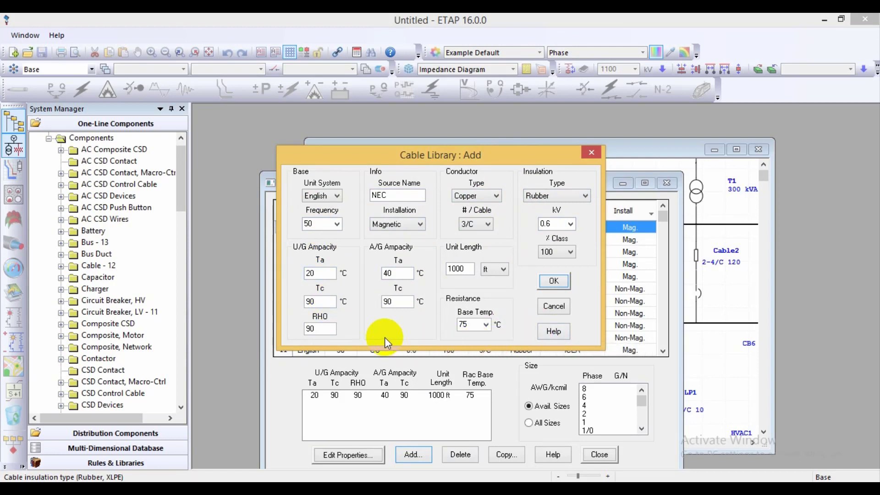
click(554, 280)
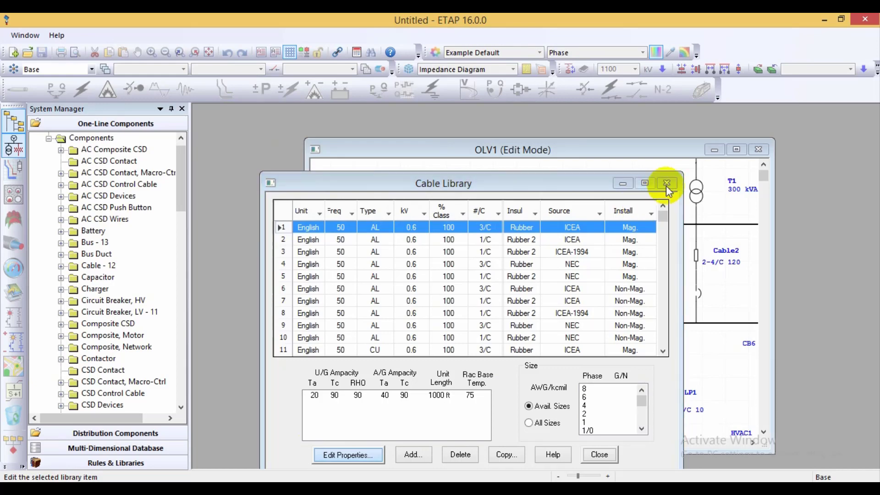
View an ICEA three-core aluminium cable's ampacity table, then close the cable library.
click(348, 455)
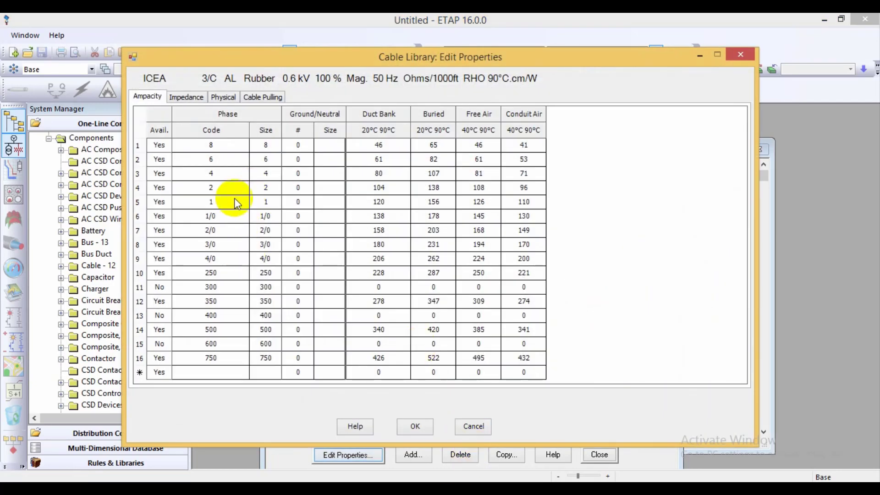
click(745, 53)
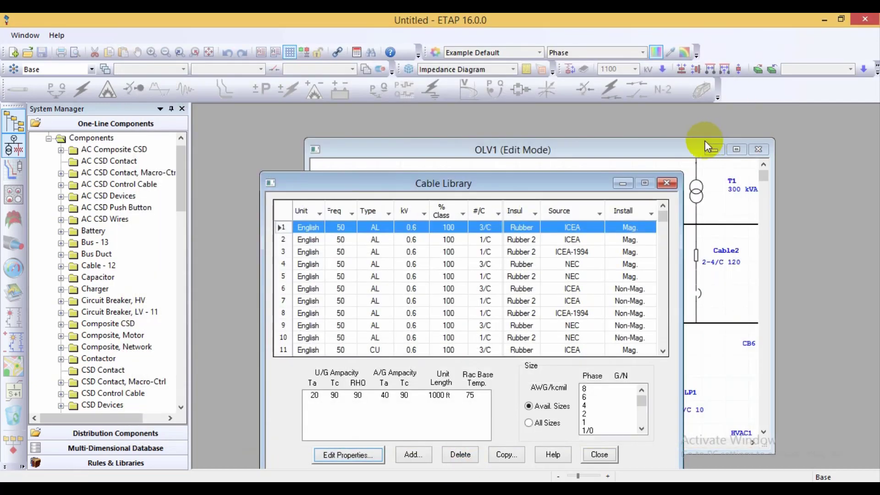
click(668, 181)
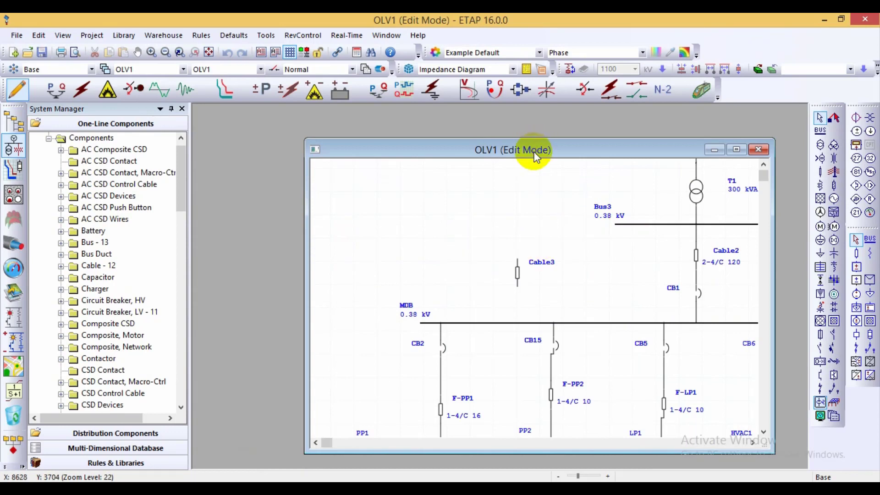
Maximize the OLV1 one-line diagram window by double-clicking its title bar.
double_click(532, 151)
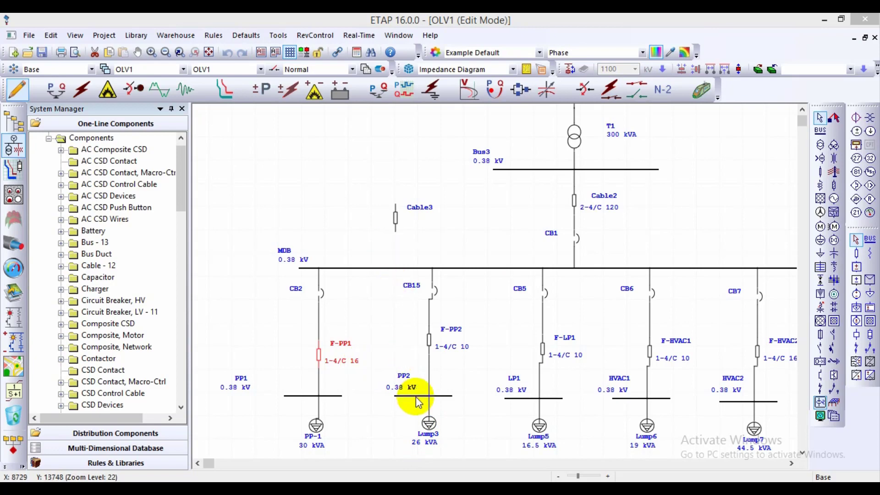
mouse_move(459, 481)
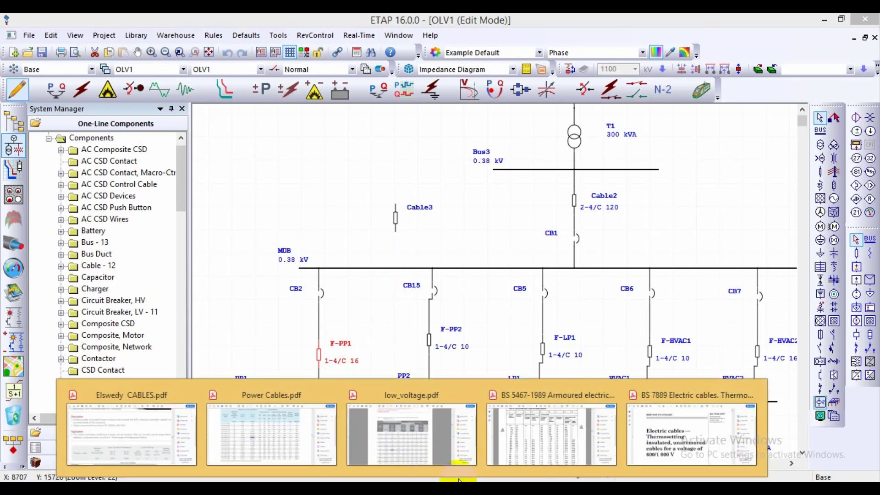
Bring up the BS 5467-1989 document in Acrobat and fit one full page.
click(646, 424)
click(482, 50)
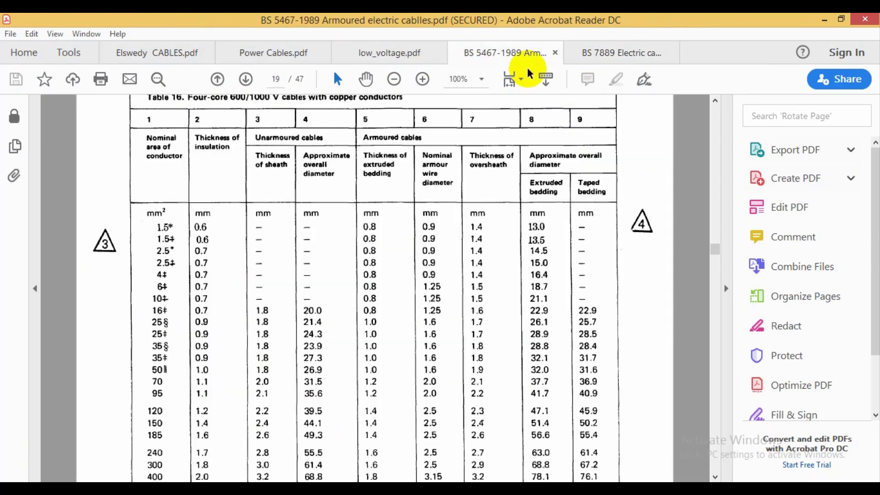
scroll(442, 92, up, 1)
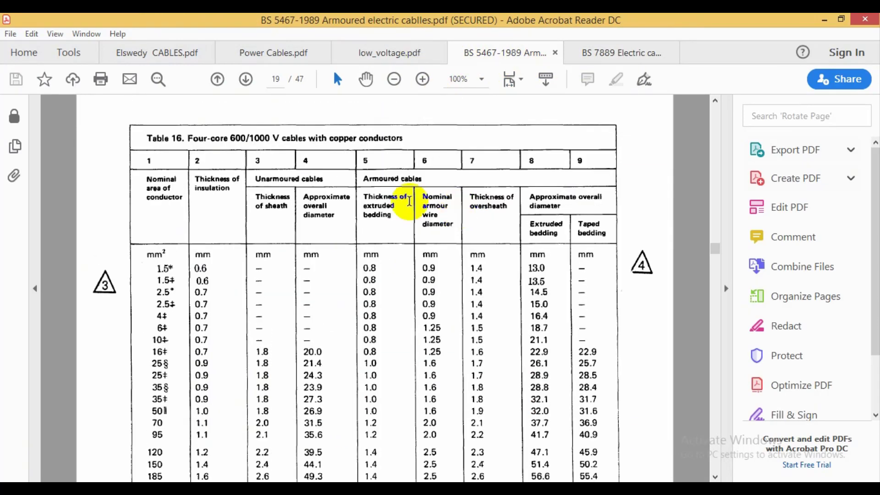
scroll(197, 134, up, 2)
click(548, 84)
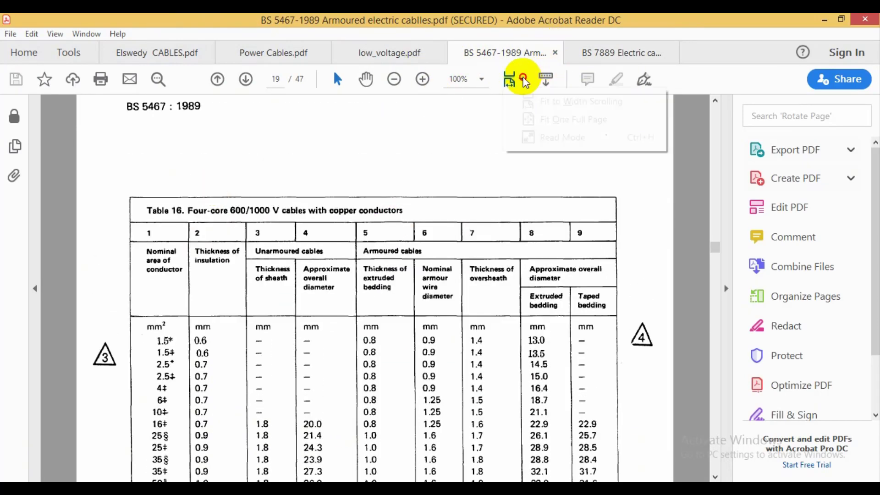
click(532, 118)
scroll(302, 192, up, 1)
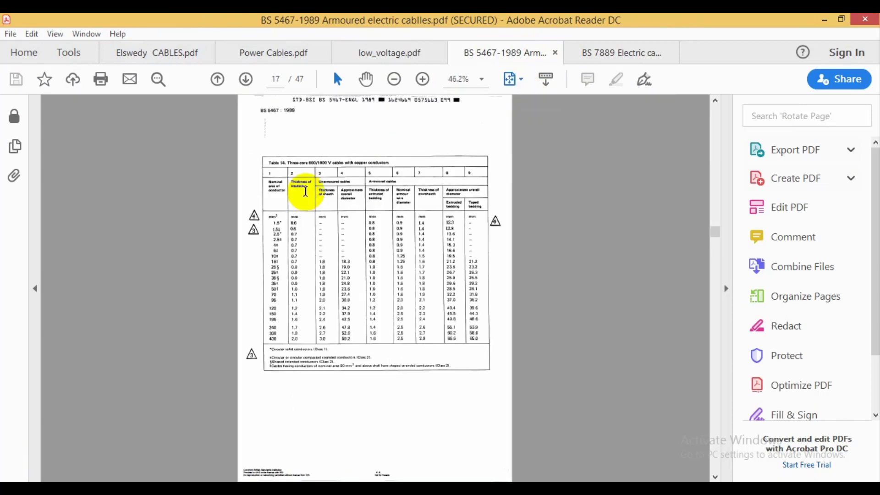
scroll(303, 192, up, 1)
ctrl+scroll(302, 192, up, 2)
ctrl+scroll(303, 192, up, 1)
Scroll to Table 16 on page 19 for four-core 600/1000 V copper cables.
click(530, 81)
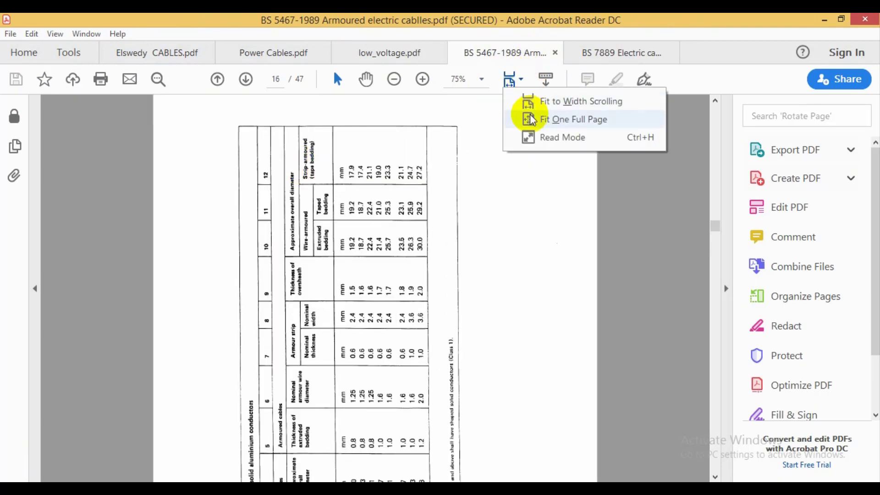
click(527, 118)
scroll(339, 149, down, 1)
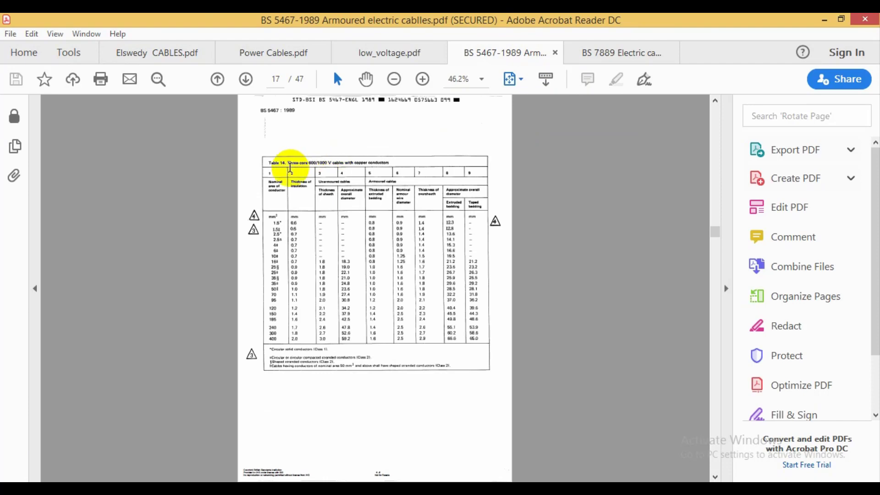
scroll(291, 168, down, 1)
scroll(292, 167, down, 1)
ctrl+scroll(292, 167, up, 2)
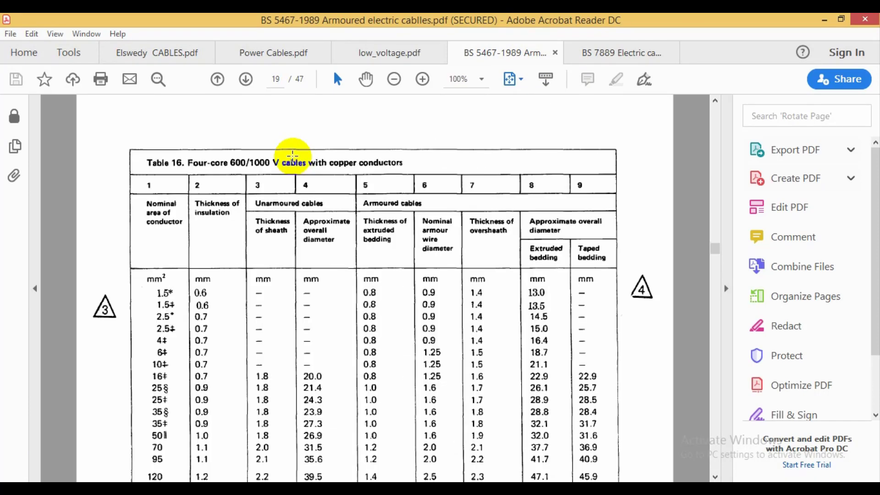
ctrl+scroll(293, 138, up, 1)
scroll(232, 220, down, 1)
scroll(223, 265, down, 1)
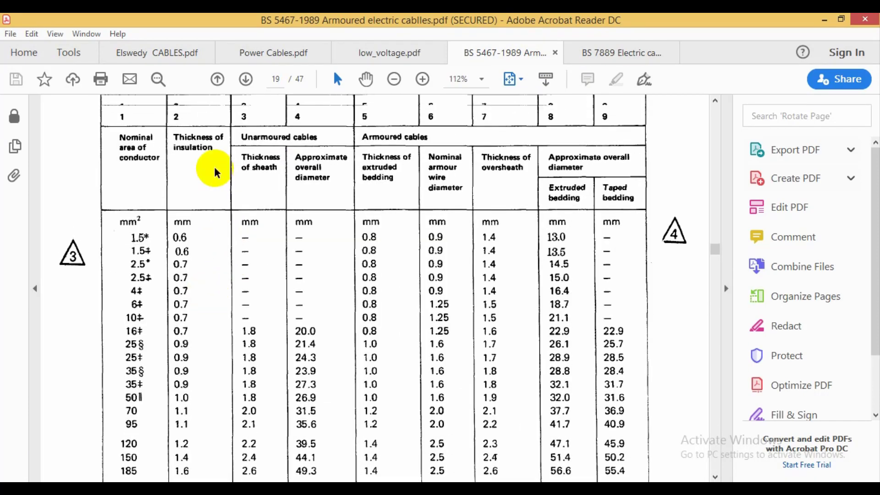
scroll(212, 169, up, 1)
drag(199, 161, 199, 149)
click(206, 146)
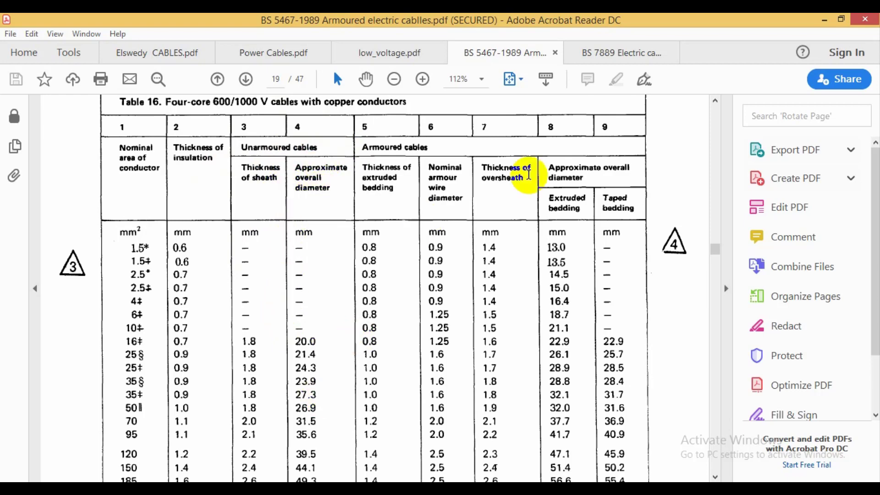
Check Table 16's 1.6 mm armour wire diameters, then move to the BS 7889 document.
scroll(402, 304, down, 1)
scroll(202, 267, down, 3)
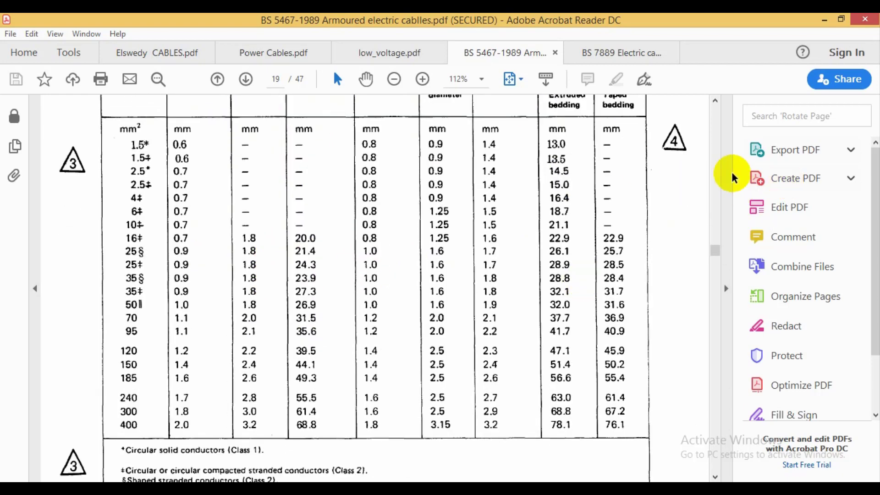
drag(430, 274, 439, 290)
click(439, 290)
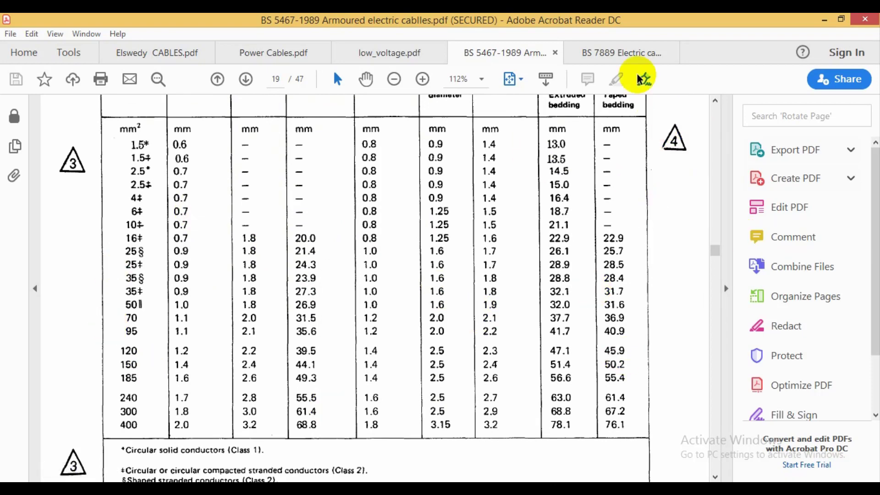
click(627, 54)
Show BS 7889 as one full page and scroll down to page 11.
click(511, 78)
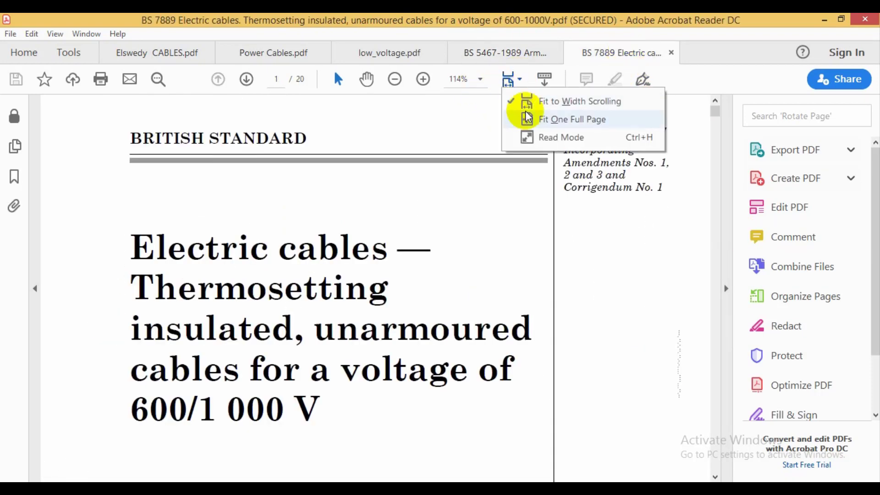
click(527, 118)
scroll(435, 221, down, 1)
scroll(435, 221, down, 2)
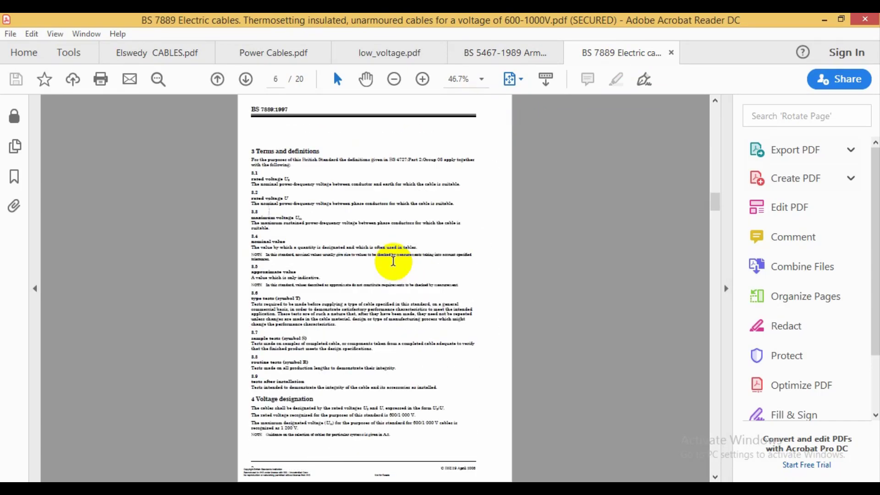
scroll(393, 262, down, 3)
scroll(393, 305, down, 3)
scroll(387, 312, down, 1)
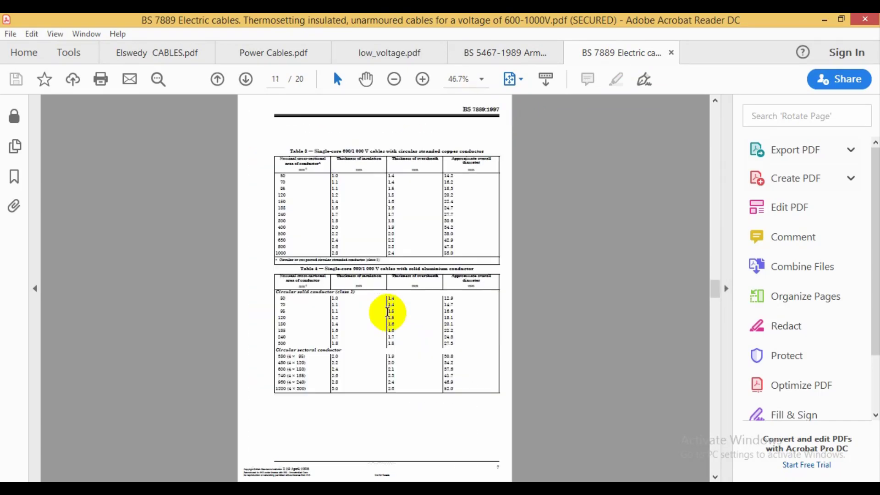
scroll(388, 312, up, 1)
scroll(387, 312, down, 1)
ctrl+scroll(356, 302, up, 3)
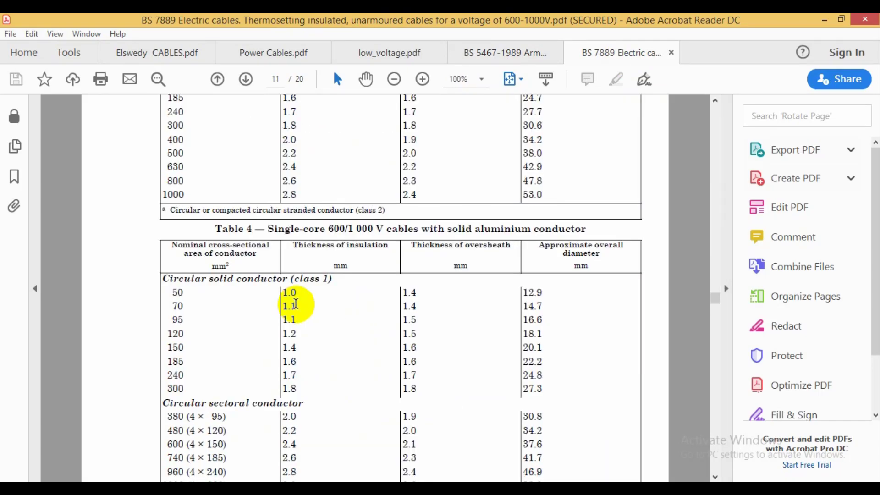
ctrl+scroll(225, 298, down, 1)
Highlight Table 4's 50 mm² row and first-row values, then scroll up to Table 3.
double_click(156, 292)
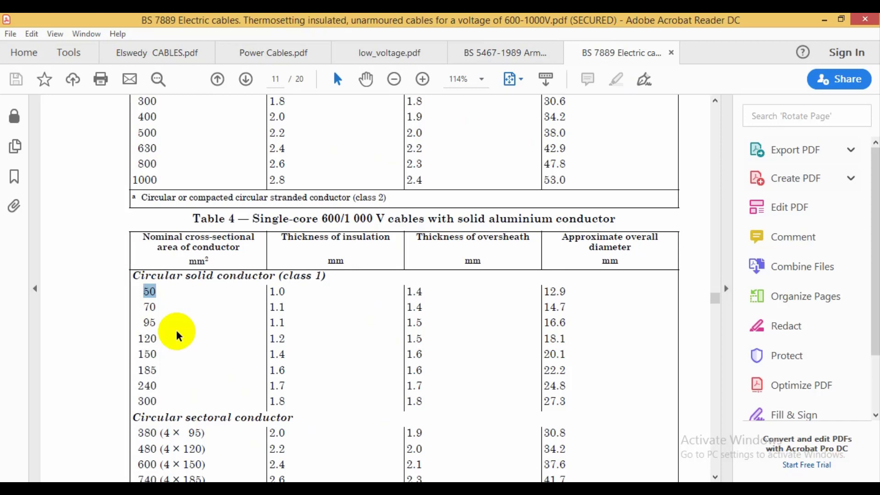
scroll(527, 325, up, 1)
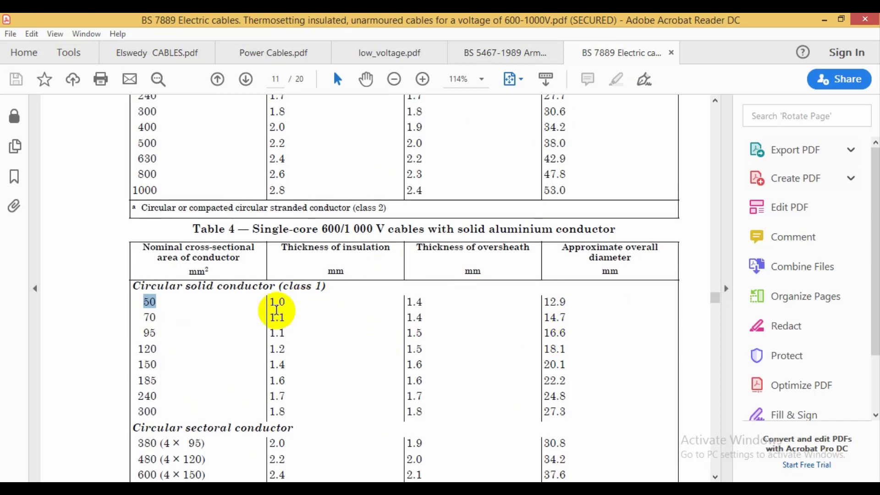
mouse_move(582, 302)
mouse_down()
mouse_move(433, 306)
mouse_move(342, 391)
mouse_move(337, 352)
mouse_up()
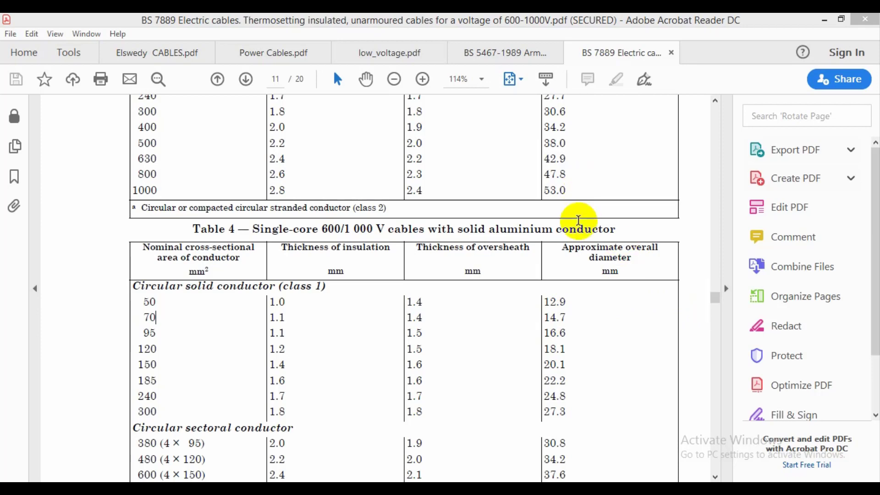
scroll(579, 200, up, 5)
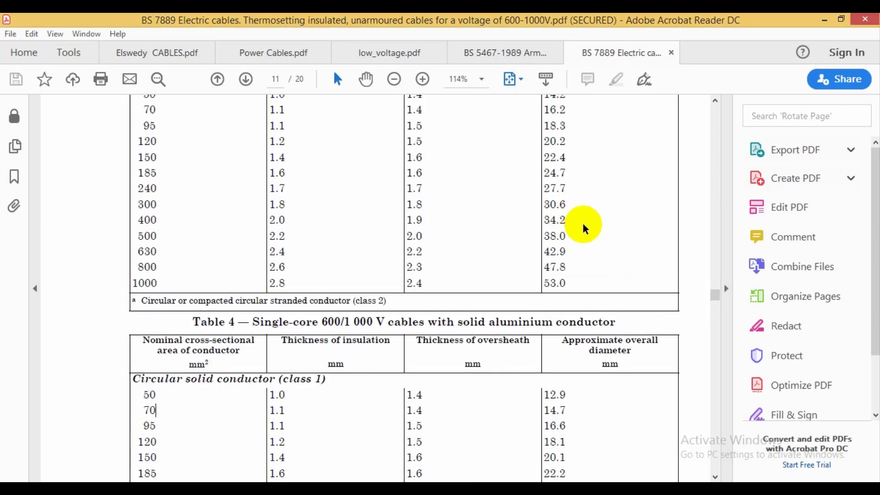
scroll(584, 228, up, 2)
scroll(584, 227, up, 2)
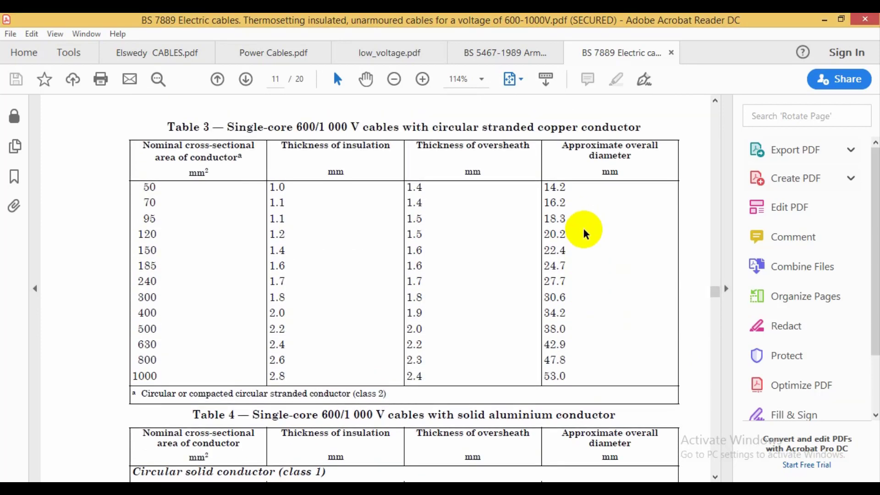